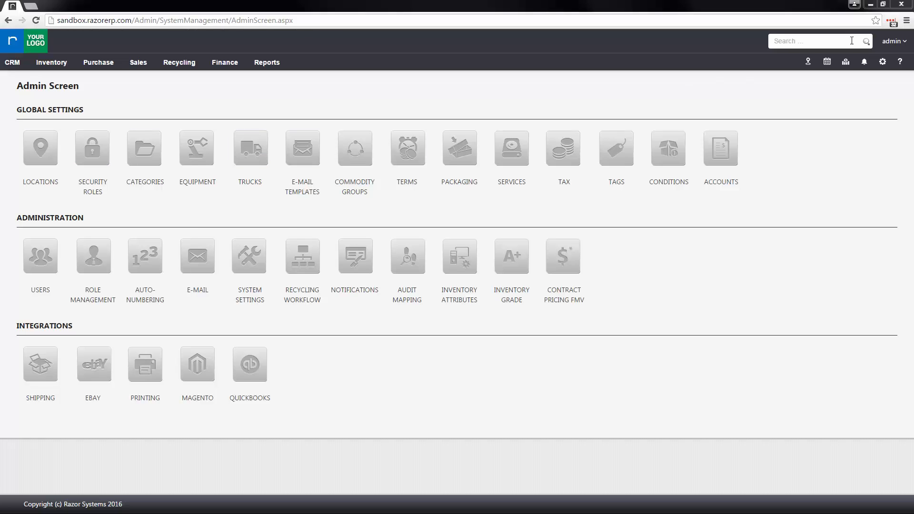
- Dismiss the gear menu unused, then go to Locations under Global Settings
left_click(884, 64)
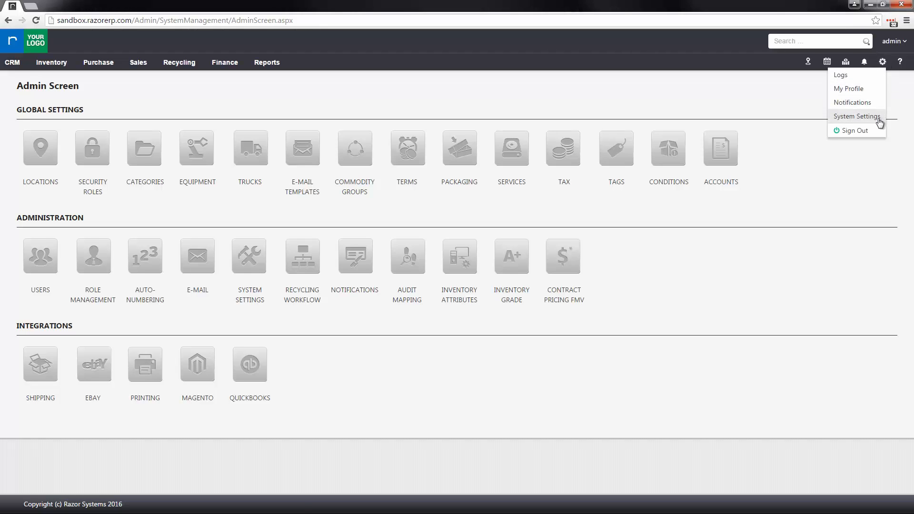
left_click(880, 118)
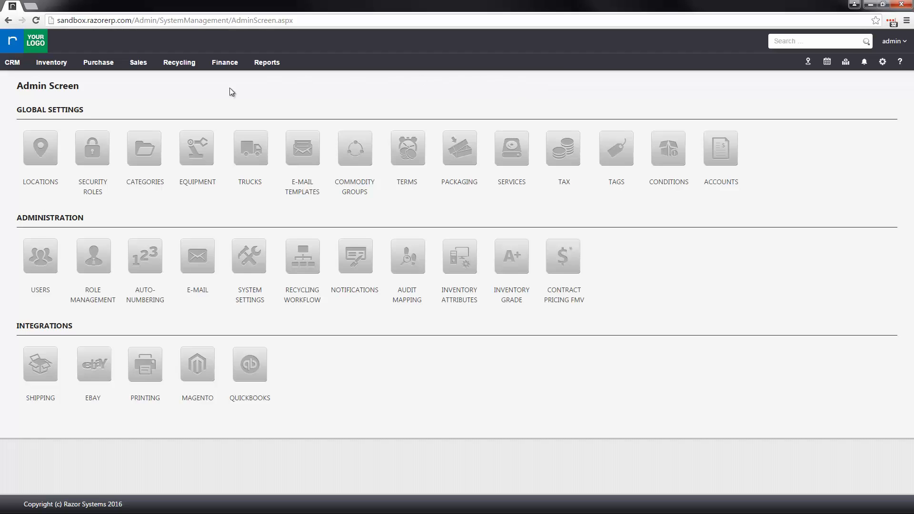
left_click(35, 158)
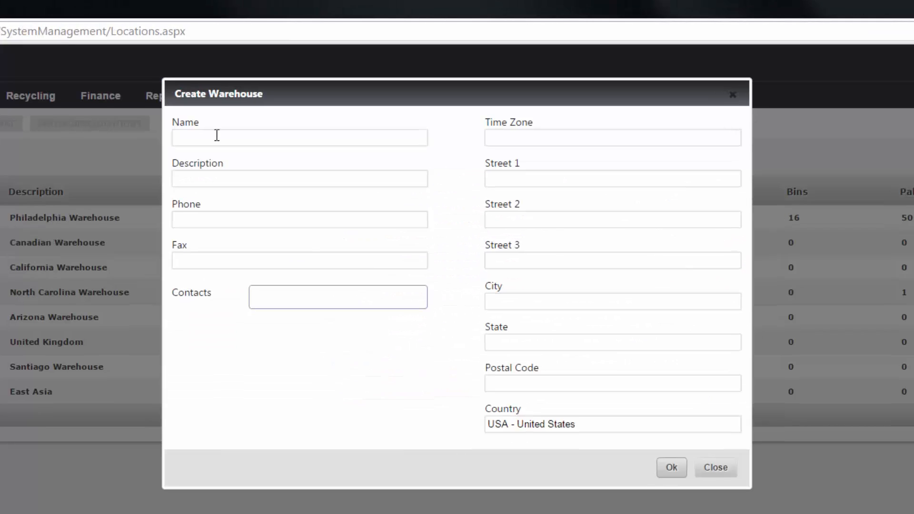
- Enter 'Minnesota Warehouse' as name and description, add its phone number, and choose Central Time
left_click(269, 106)
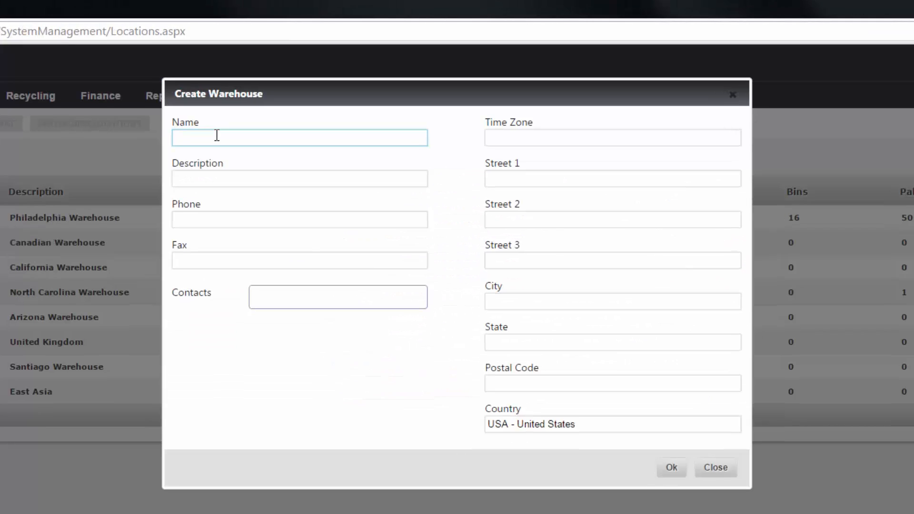
type("Minnesota Warehouse")
left_click(247, 179)
type("Minnesota Warehouse")
left_click(239, 222)
type("651-555-5593")
left_click(637, 140)
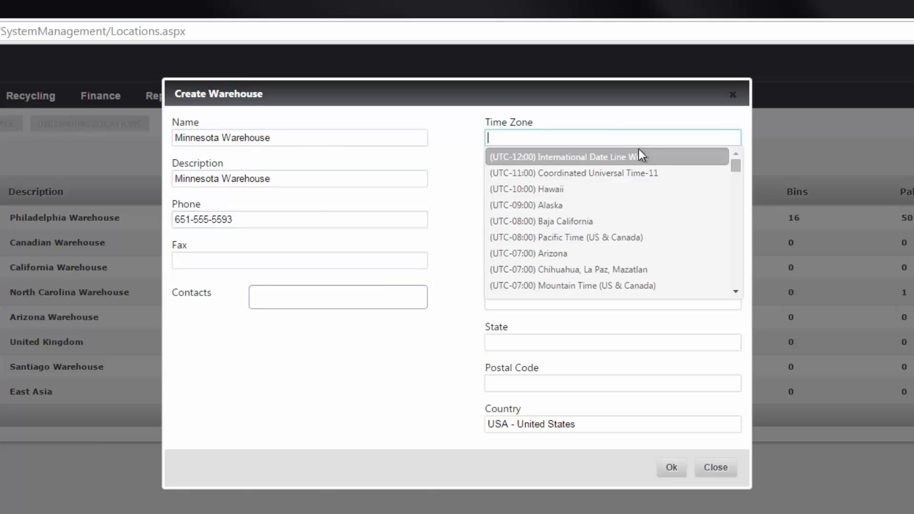
left_click(619, 269)
- Fill in the warehouse's street, suite, city, state and postal code, save, and select it
left_click(579, 181)
type("1235 Main Street")
key("Tab")
type("Suite #375")
left_click(524, 301)
type("Saint Paul\tMN")
left_click(512, 384)
type("55113")
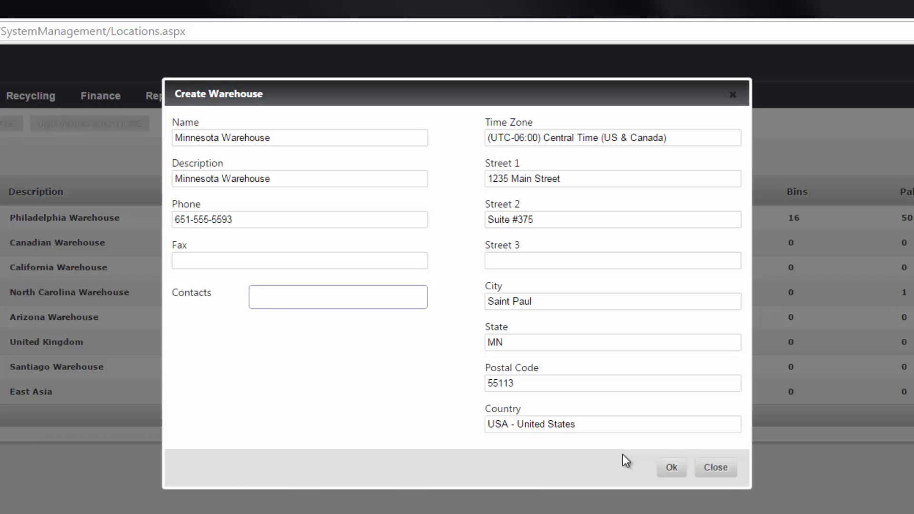
left_click(671, 467)
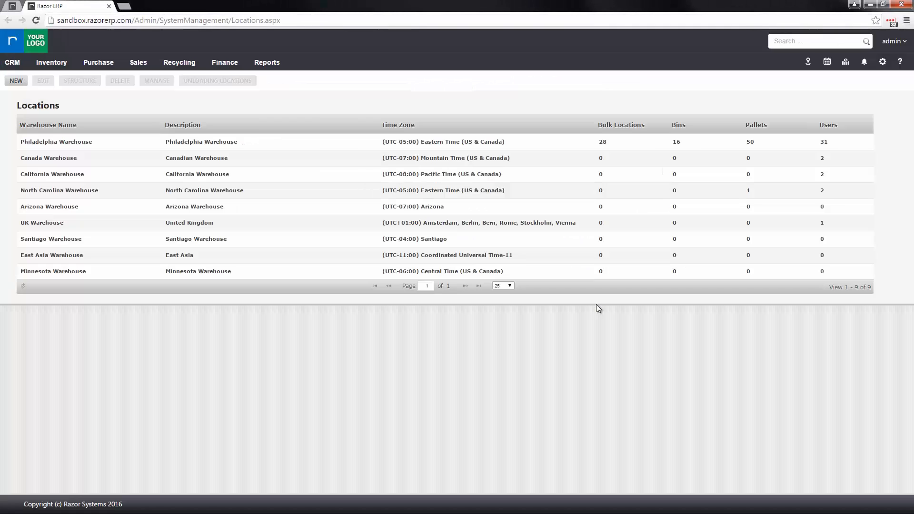
left_click(127, 277)
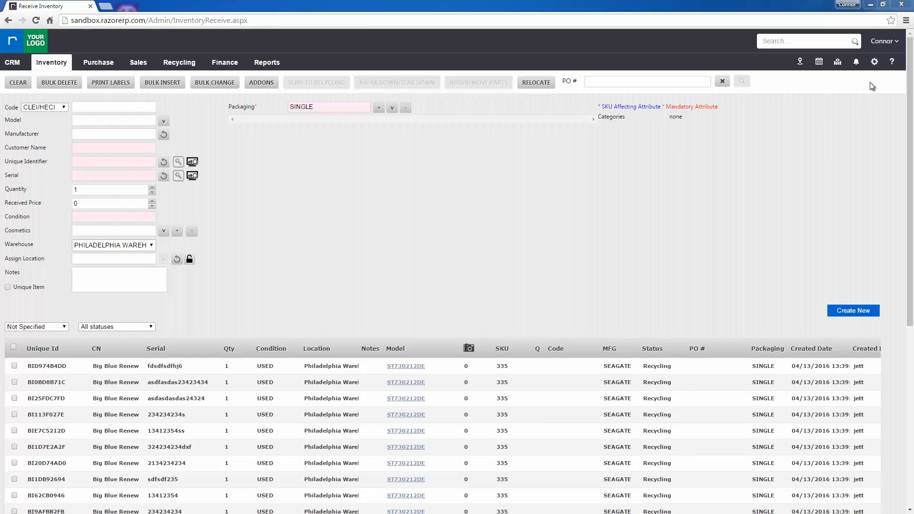
- Choose System Settings from the gear menu to reach the Admin Screen
left_click(874, 64)
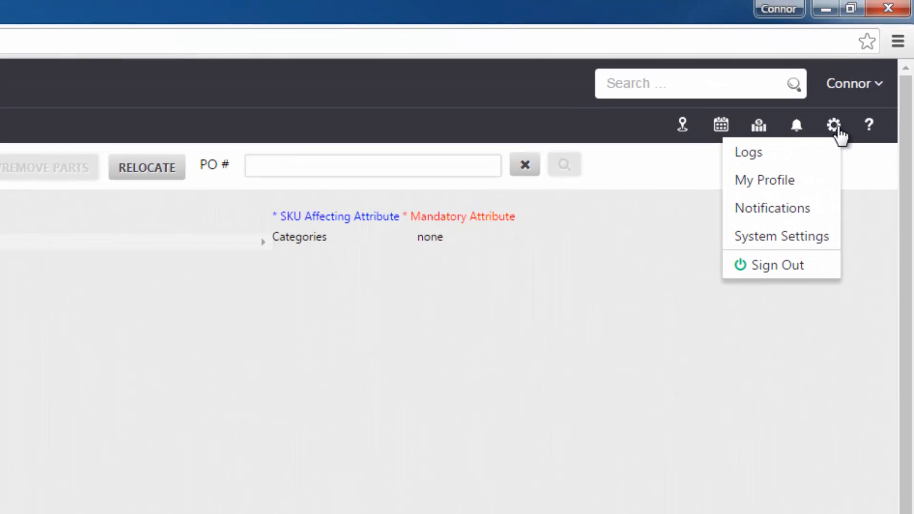
left_click(783, 238)
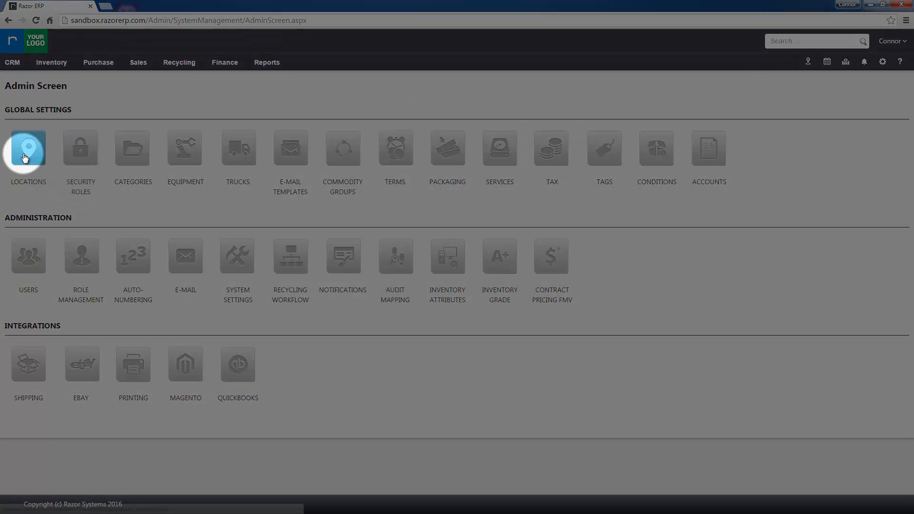
- Edit the Philadelphia Warehouse in Locations and switch its weight measure system to Kilograms
left_click(25, 157)
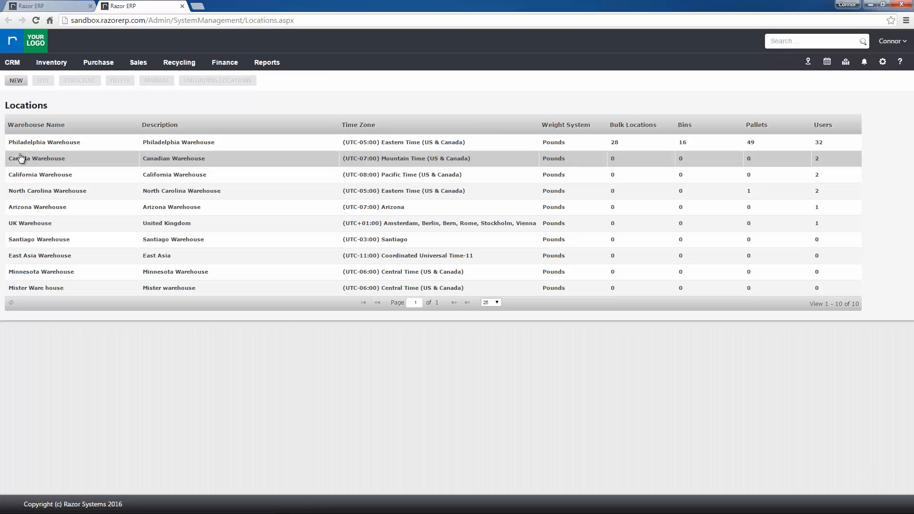
left_click(118, 148)
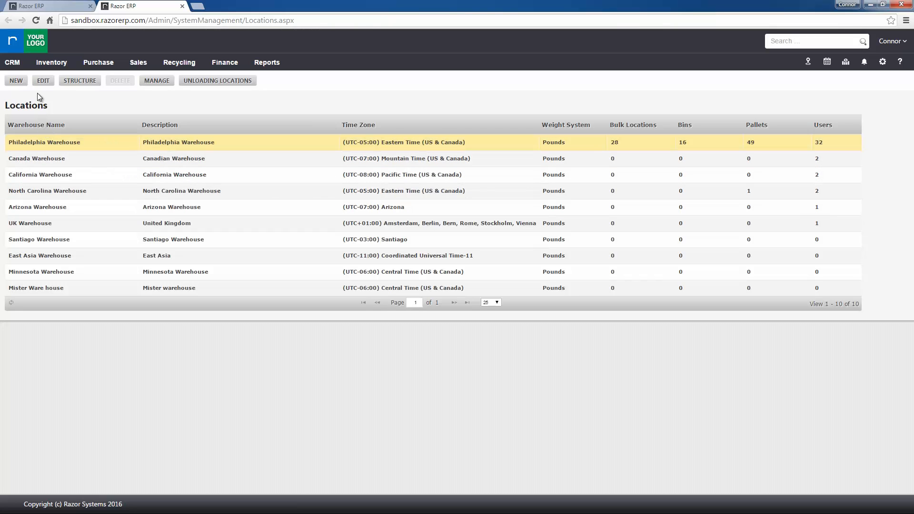
left_click(42, 81)
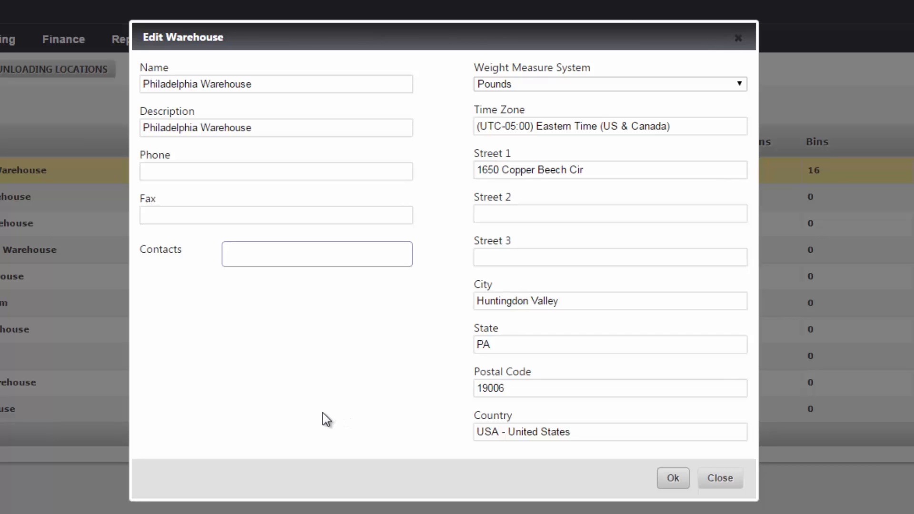
left_click(547, 89)
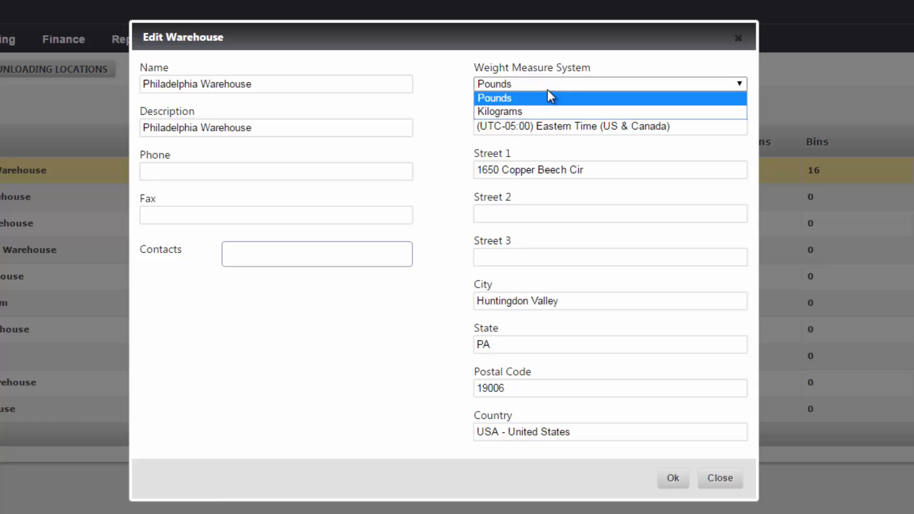
left_click(517, 114)
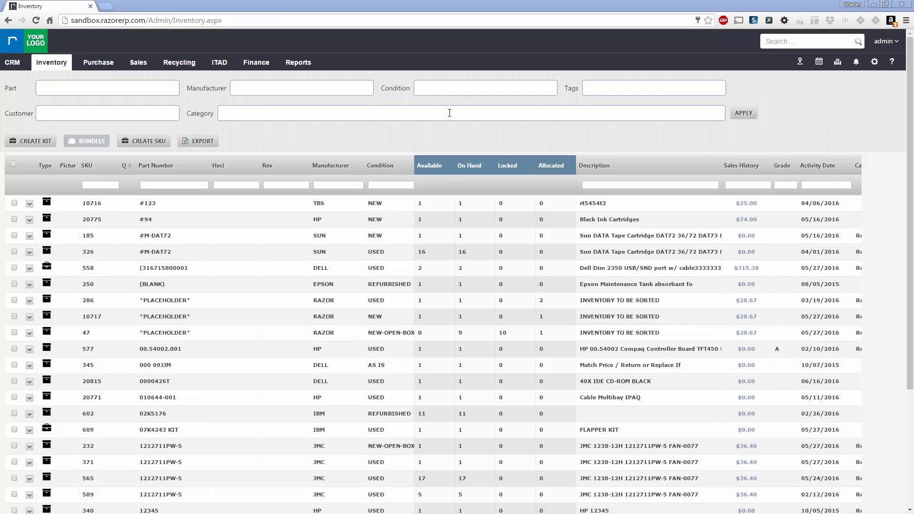
- Return to System Settings Locations and select the Philadelphia Warehouse row
left_click(875, 63)
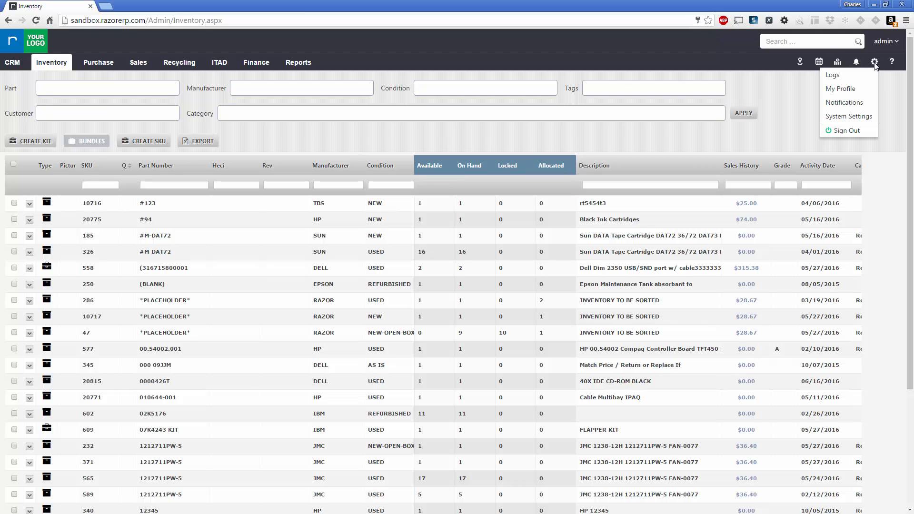
left_click(844, 123)
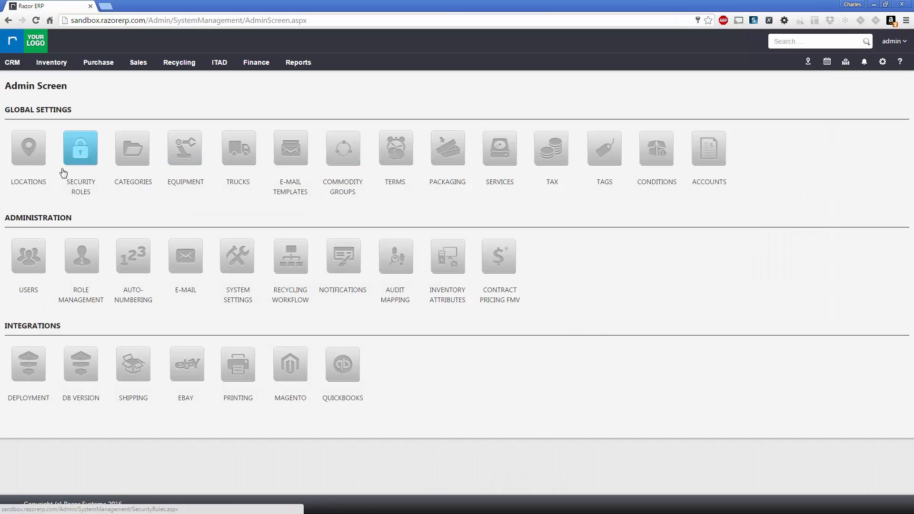
left_click(34, 152)
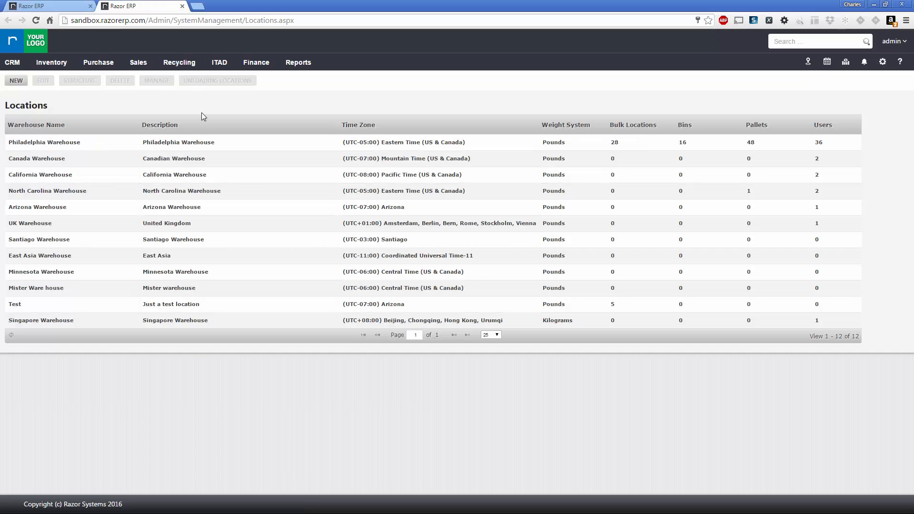
left_click(122, 141)
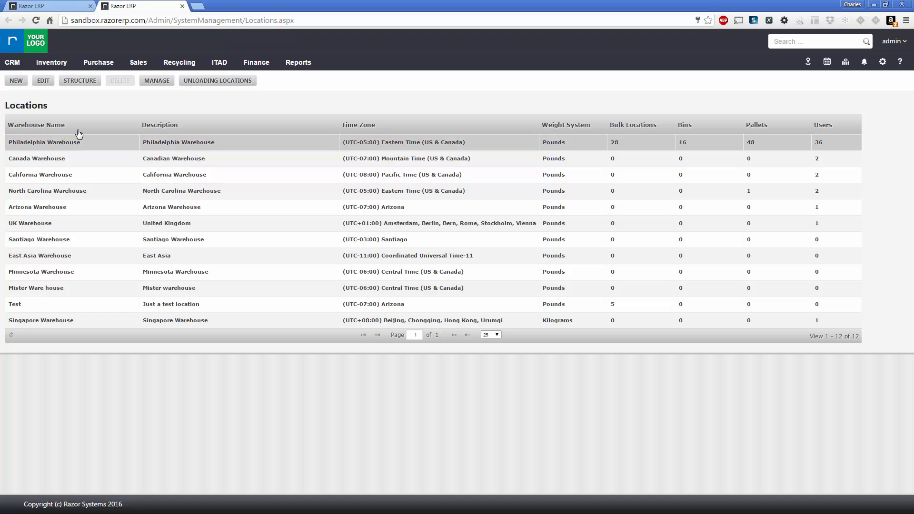
- Reduce the Philadelphia Warehouse structure from 5 levels to 4
left_click(84, 85)
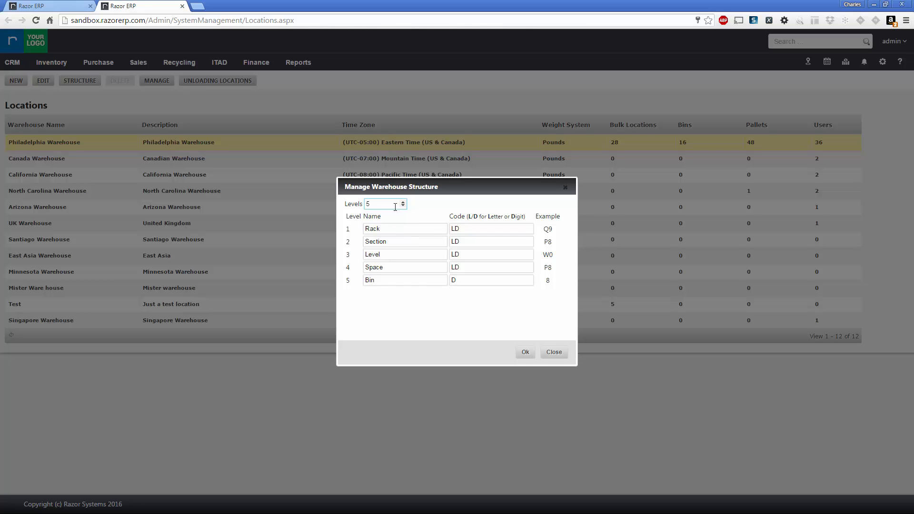
left_click_drag(375, 204, 348, 203)
type("4")
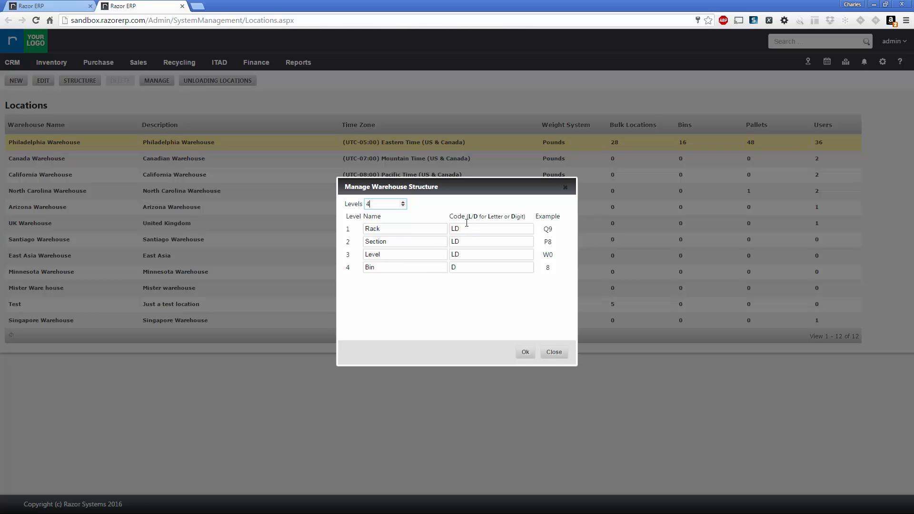
- Select the Rack level's LD code for editing
left_click_drag(467, 230, 439, 225)
left_click(471, 228)
left_click_drag(461, 228, 449, 228)
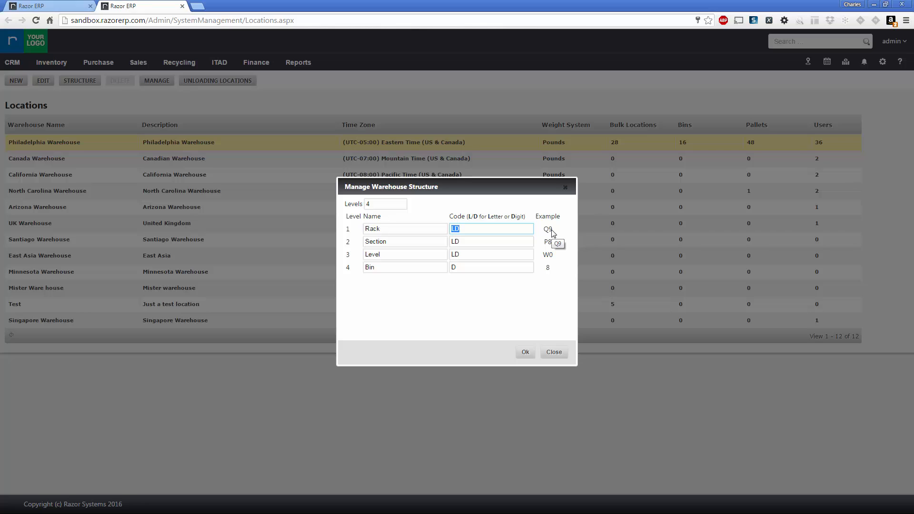
- Recode the Rack as LL and the Section as DD
left_click(472, 225)
double_click(467, 229)
type("LL")
double_click(474, 243)
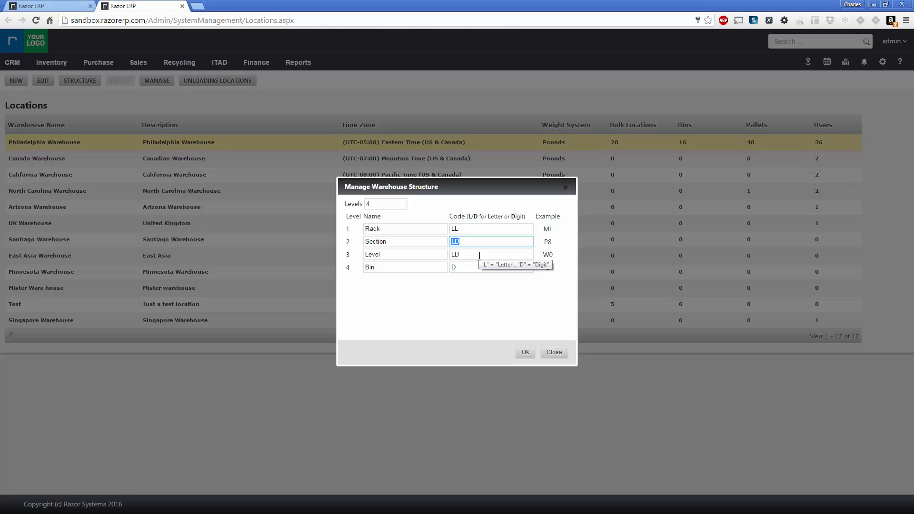
type("DD")
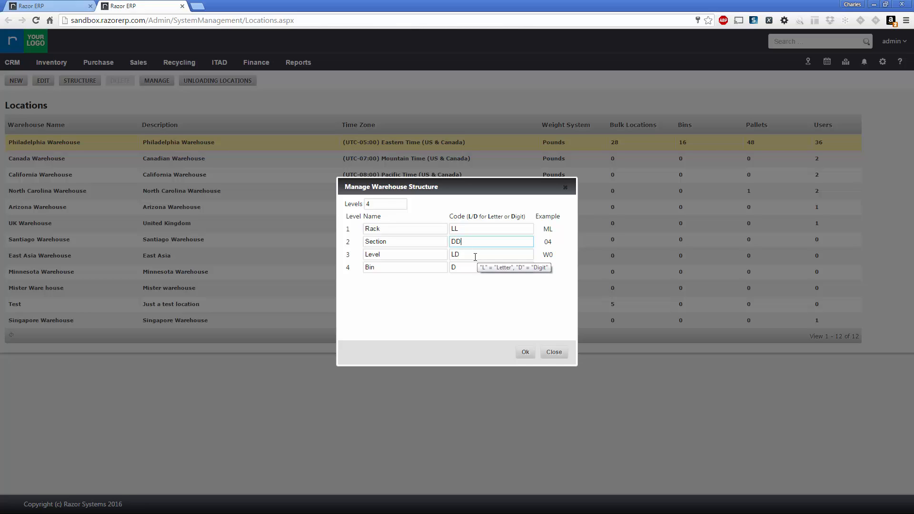
- Set the Level code to DD and close the warehouse structure settings
left_click(469, 253)
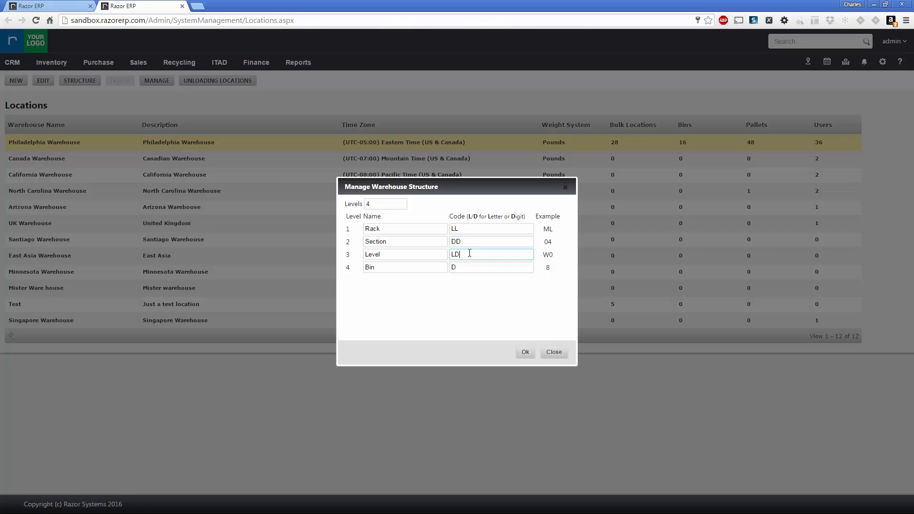
left_click_drag(465, 254, 421, 255)
type("DD")
left_click(463, 269)
left_click(448, 302)
left_click(525, 352)
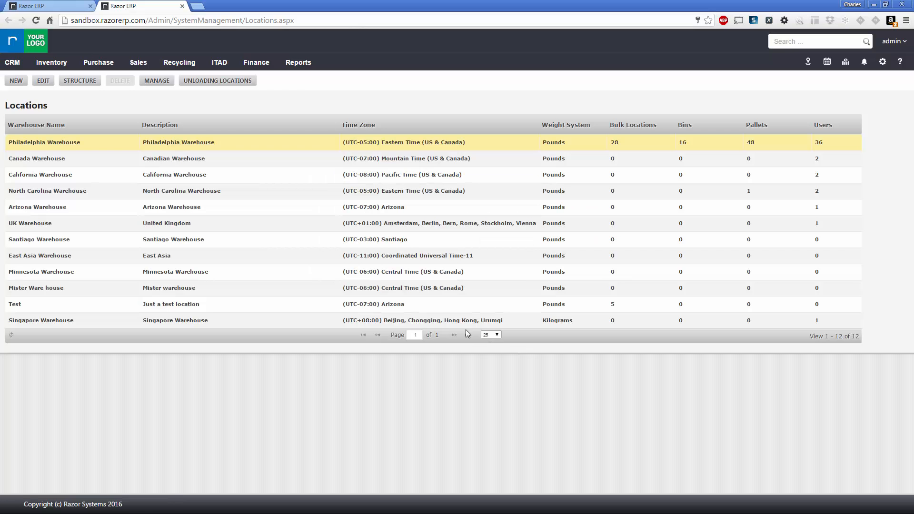
- Manage the Philadelphia Warehouse's locations and switch to its Bulk Locations list
left_click(192, 140)
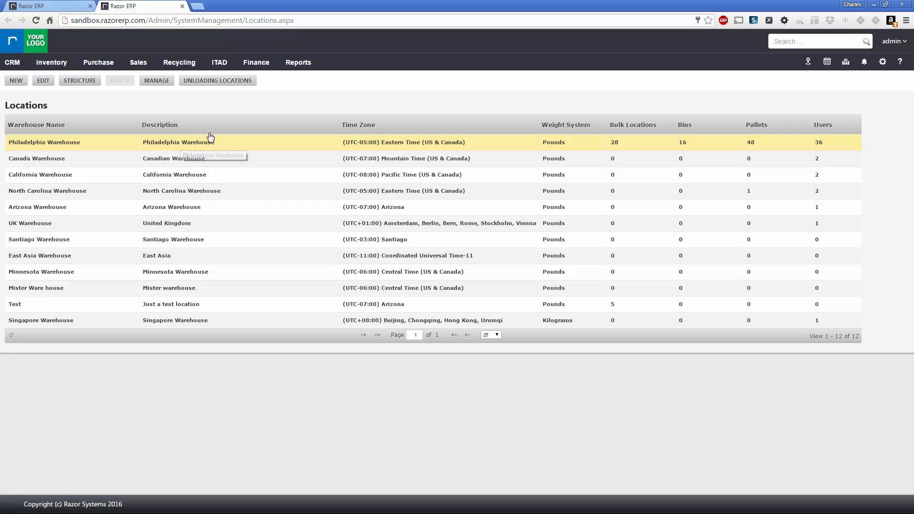
left_click(161, 82)
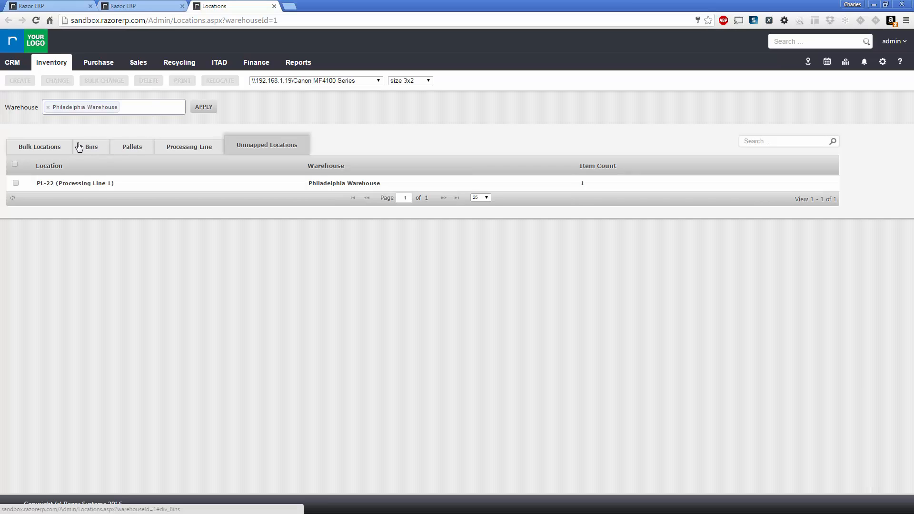
left_click(116, 111)
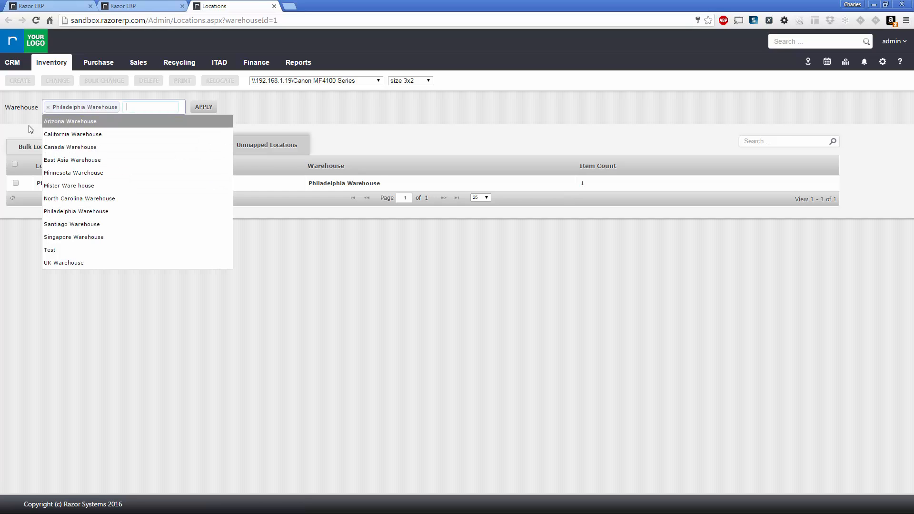
left_click(22, 125)
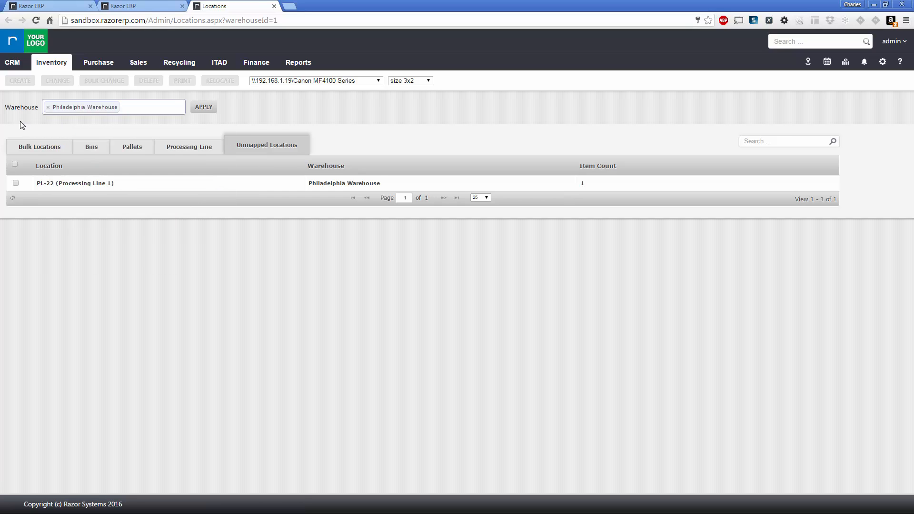
left_click(37, 149)
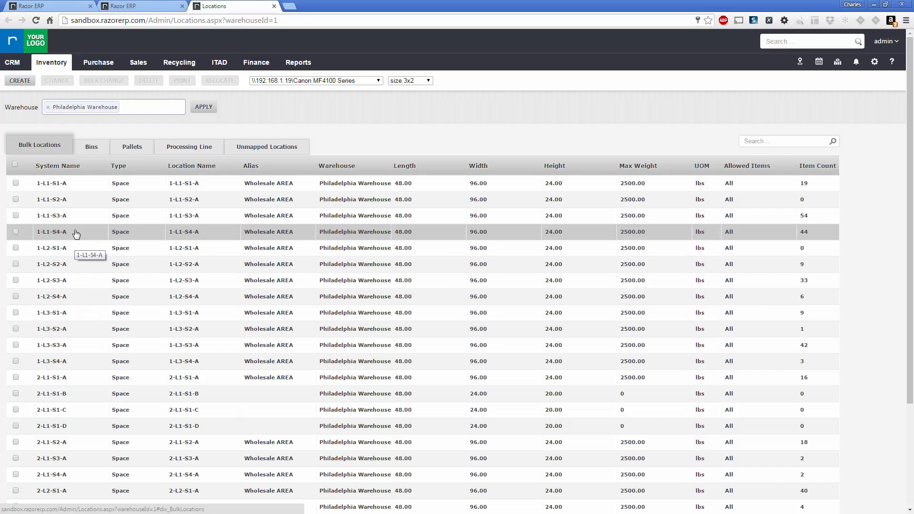
- Start creating new bulk locations with Storage Unit Type set to Level
left_click(24, 81)
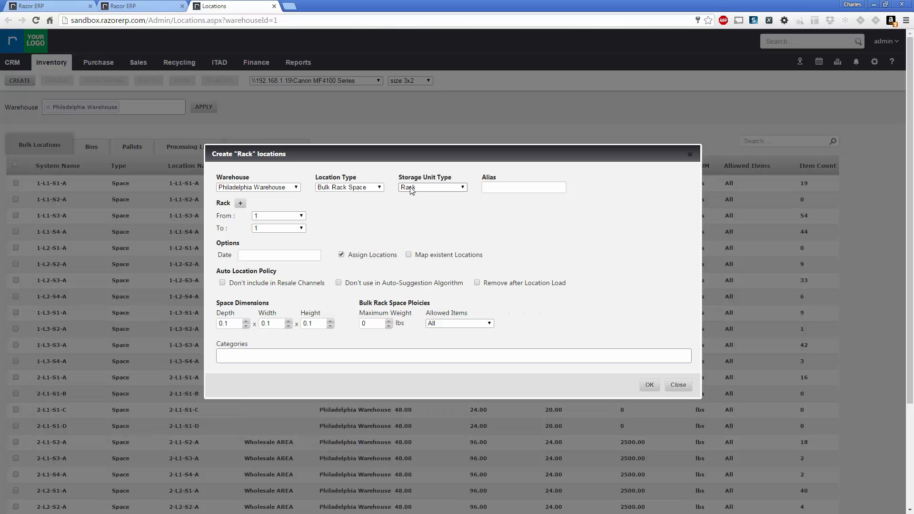
left_click(411, 188)
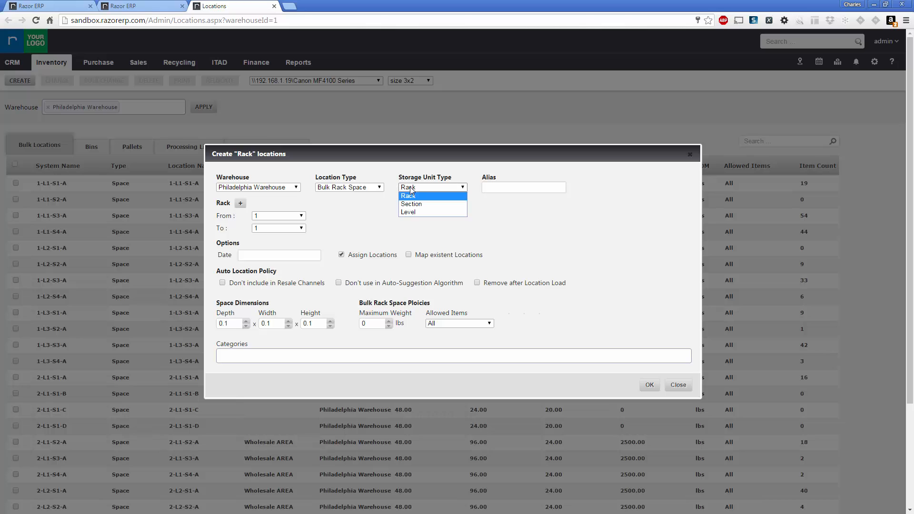
left_click(407, 211)
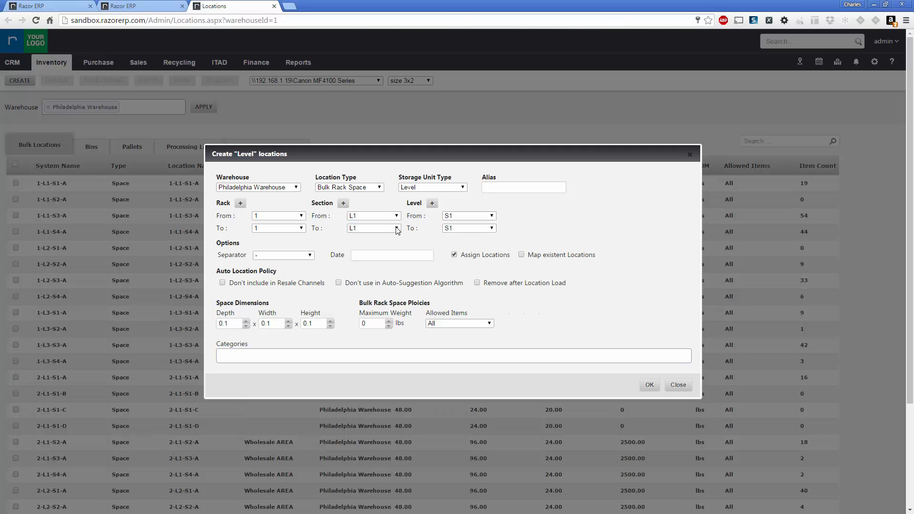
left_click(302, 228)
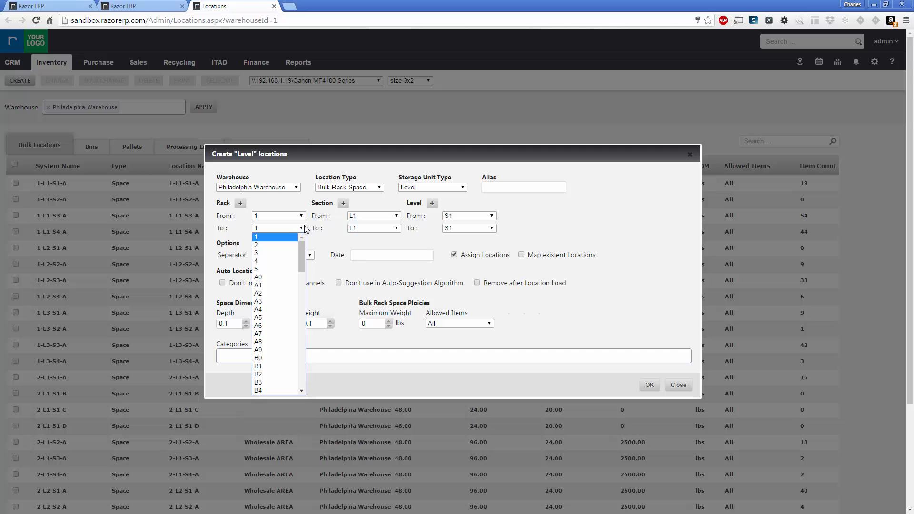
- Set Rack From to A0 and Rack To to A9
left_click(278, 281)
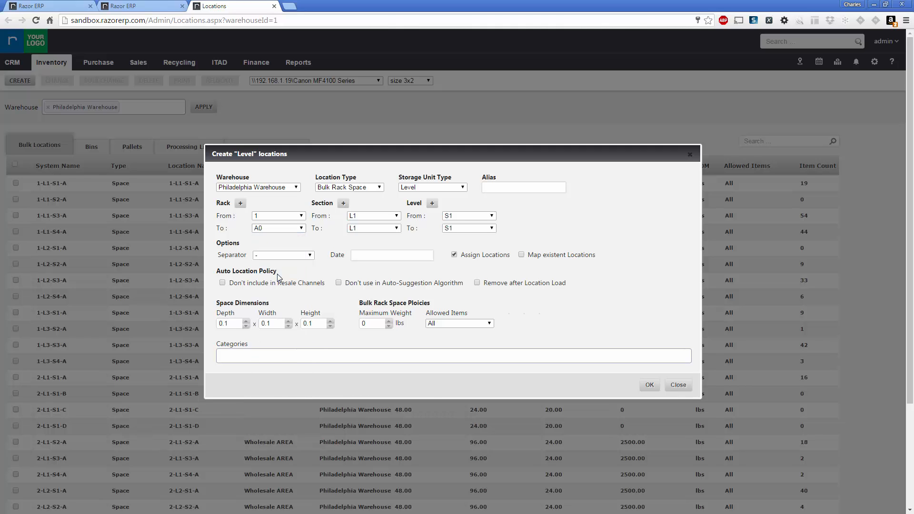
left_click(291, 217)
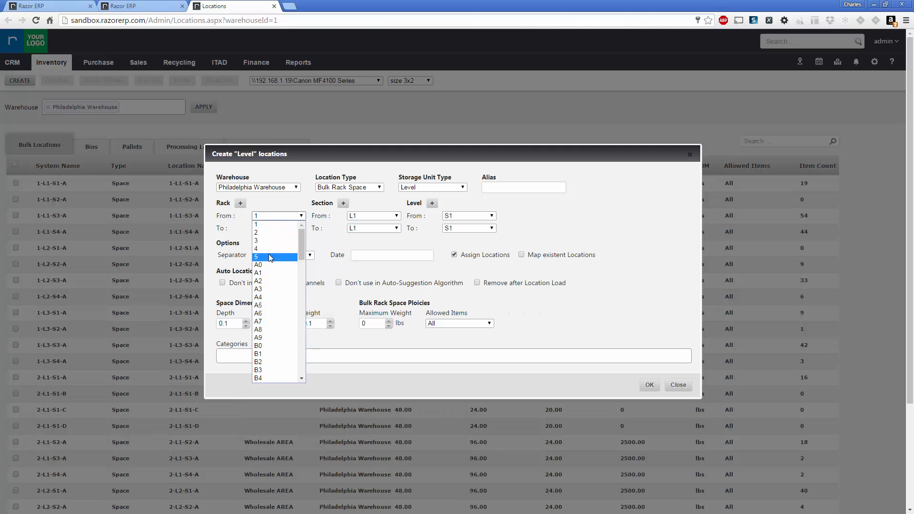
left_click(268, 265)
left_click(292, 229)
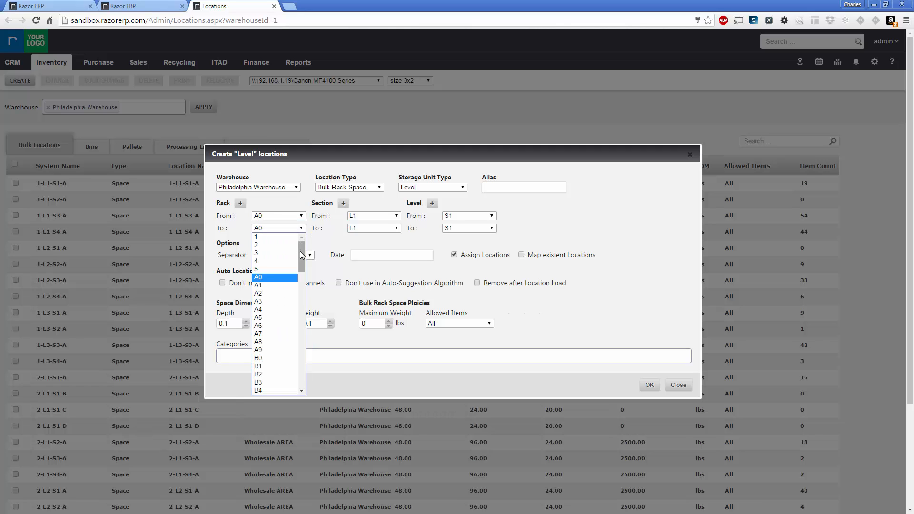
scroll(304, 263, "down", 1)
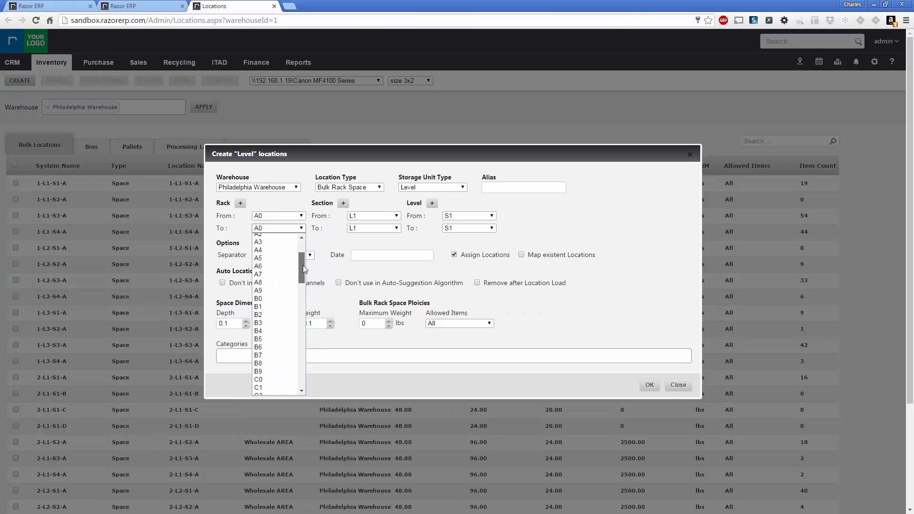
left_click(265, 292)
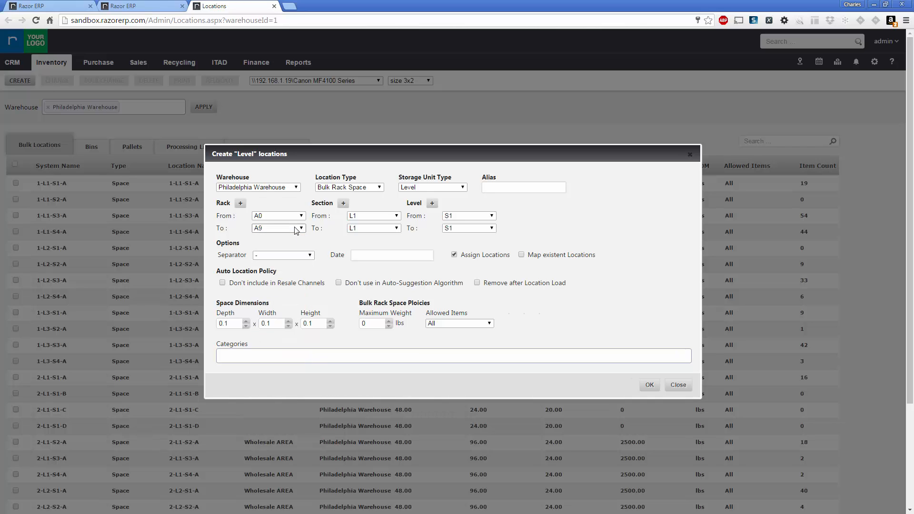
- Look at the Edit Range dialog without changes and keep A9 as the last rack
left_click(241, 204)
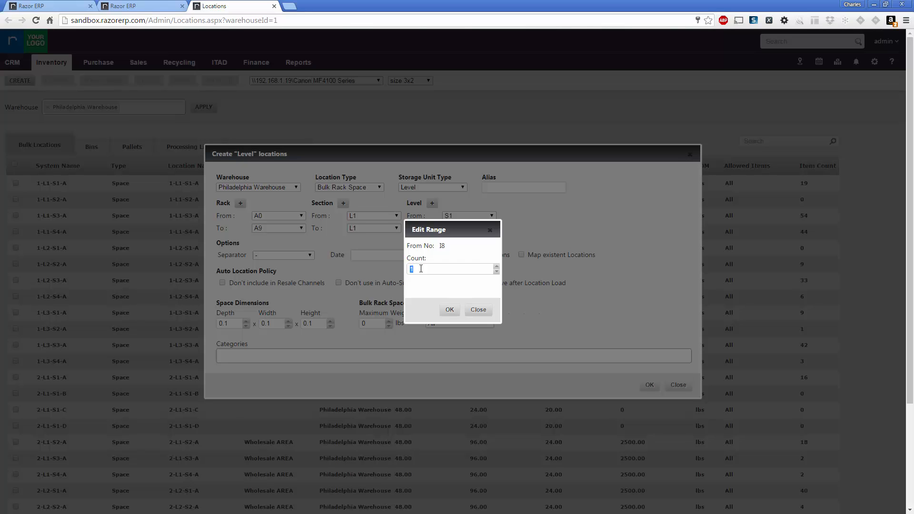
left_click(478, 314)
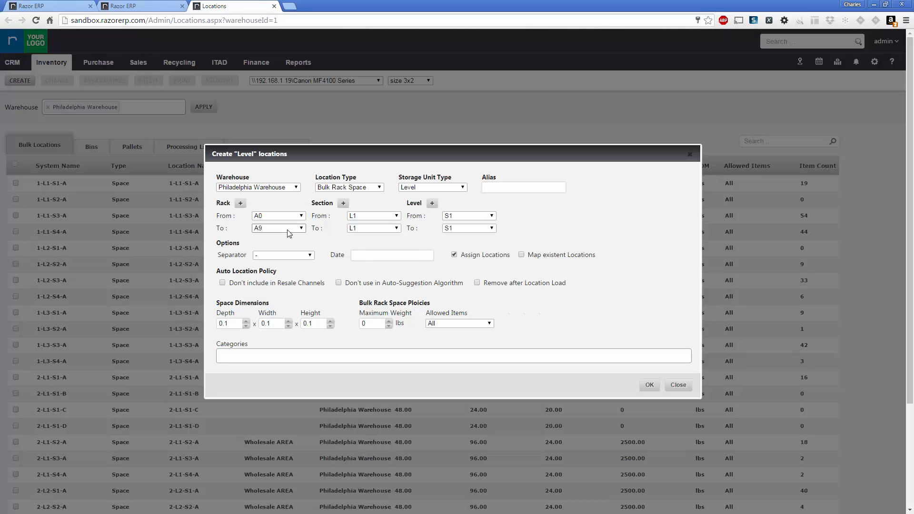
left_click(288, 228)
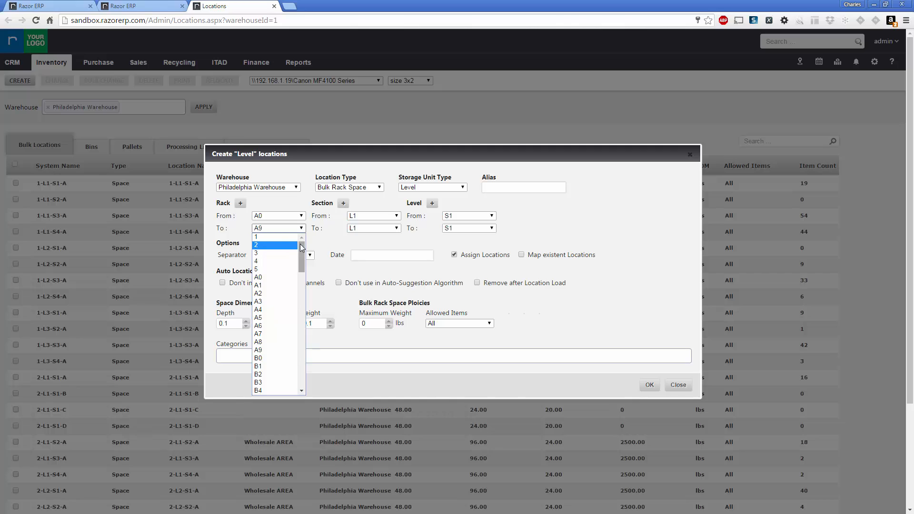
left_click_drag(302, 254, 302, 369)
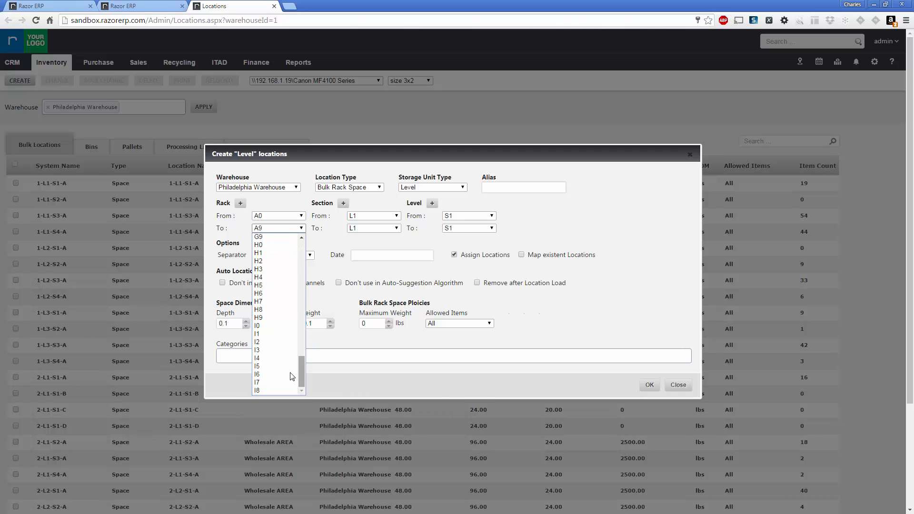
left_click(240, 204)
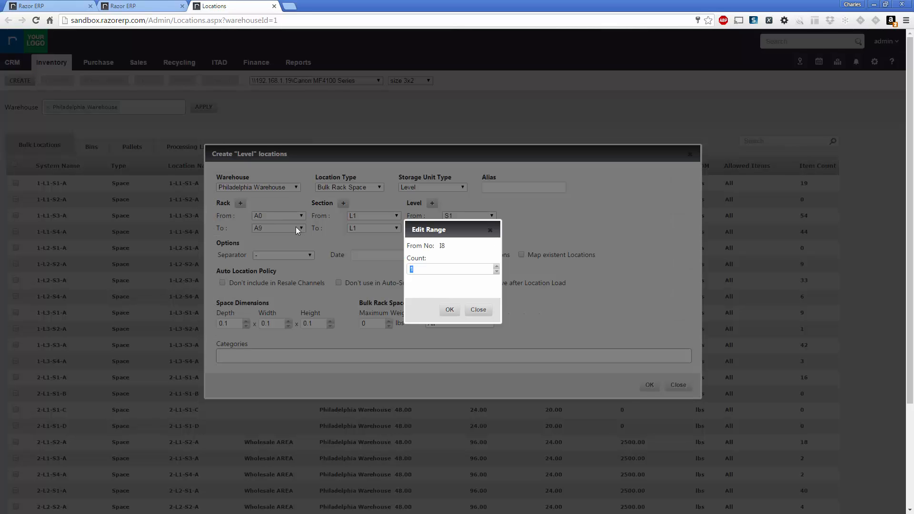
left_click(421, 268)
left_click(450, 310)
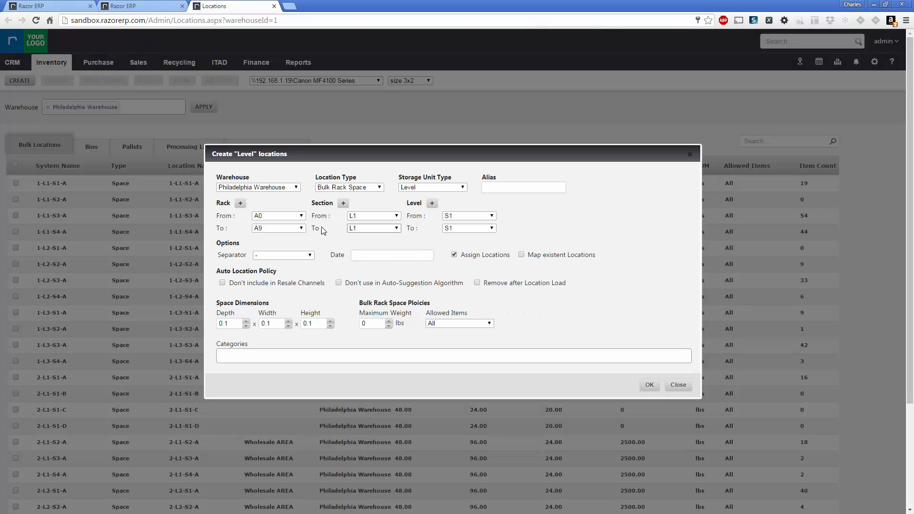
left_click(301, 229)
left_click_drag(300, 253, 310, 217)
left_click(304, 212)
- Add a numbered section range through the section range count settings and confirm it
left_click(380, 218)
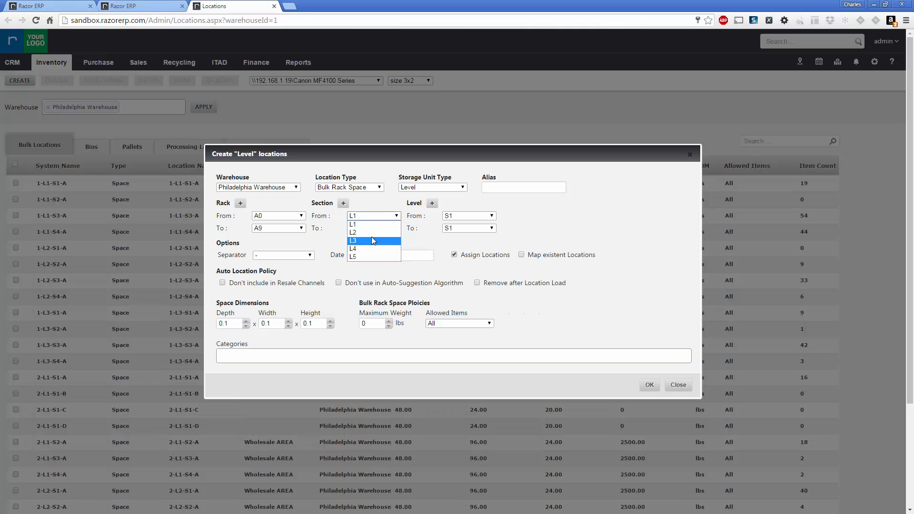
left_click(371, 206)
left_click(344, 204)
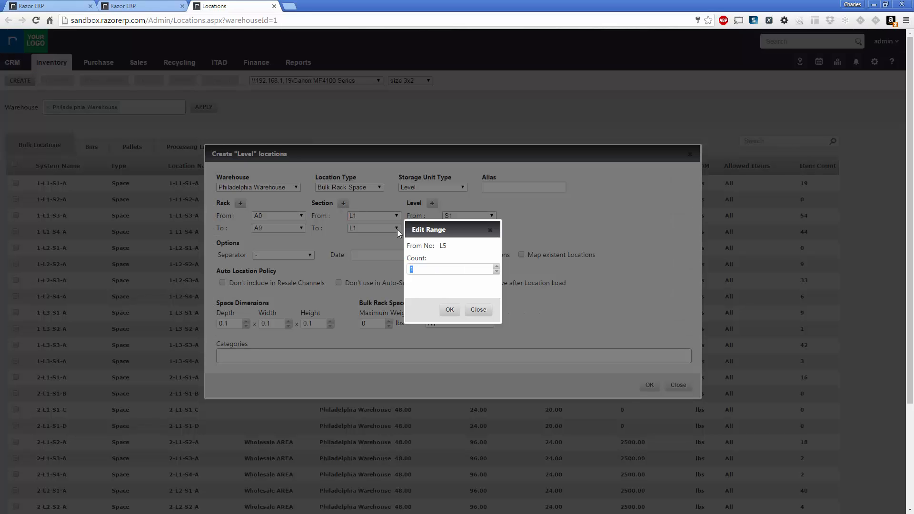
left_click(426, 267)
left_click(446, 315)
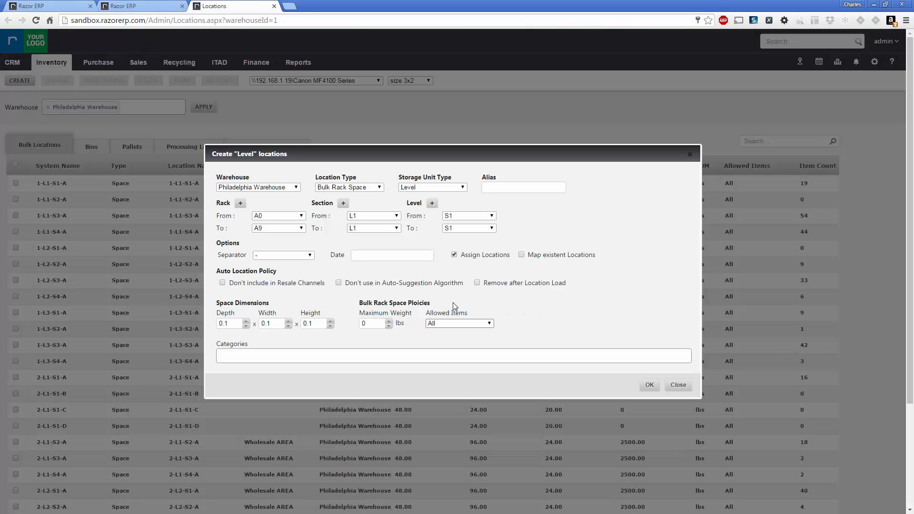
- Set Section From to 00 and Section To to 11
left_click(397, 217)
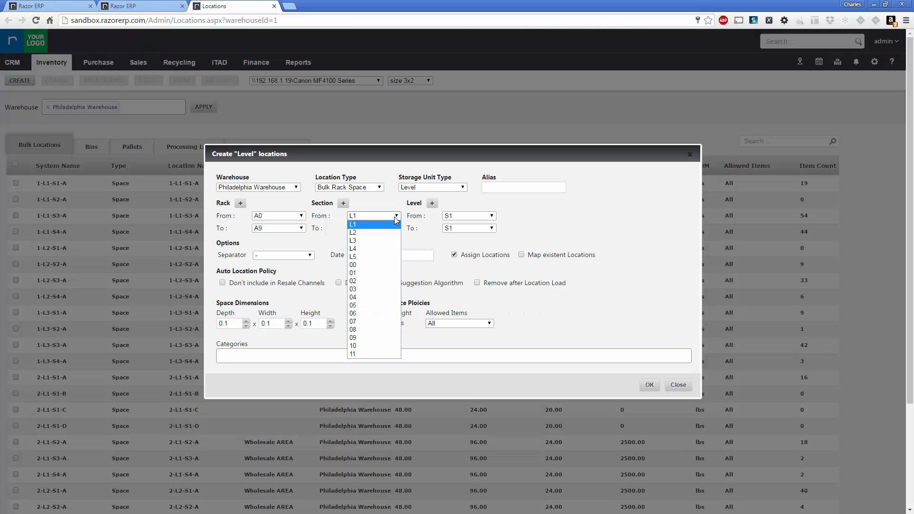
left_click(370, 265)
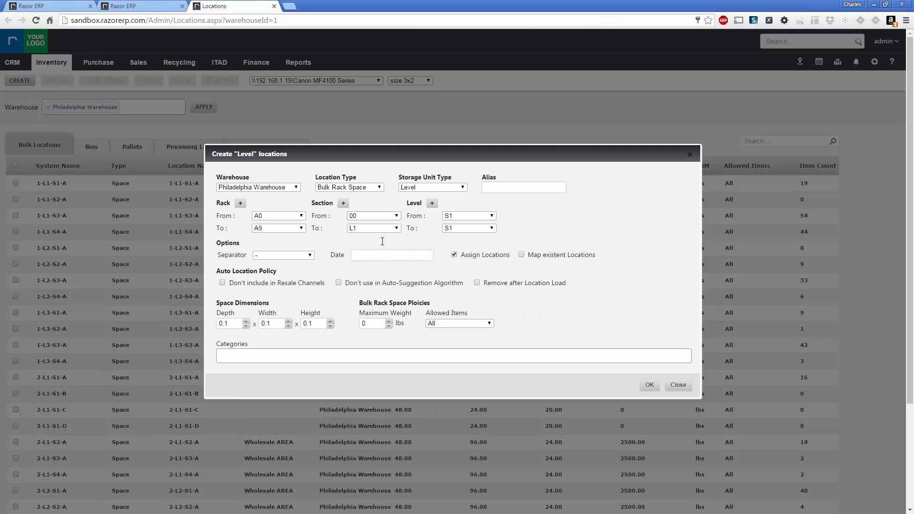
left_click(391, 230)
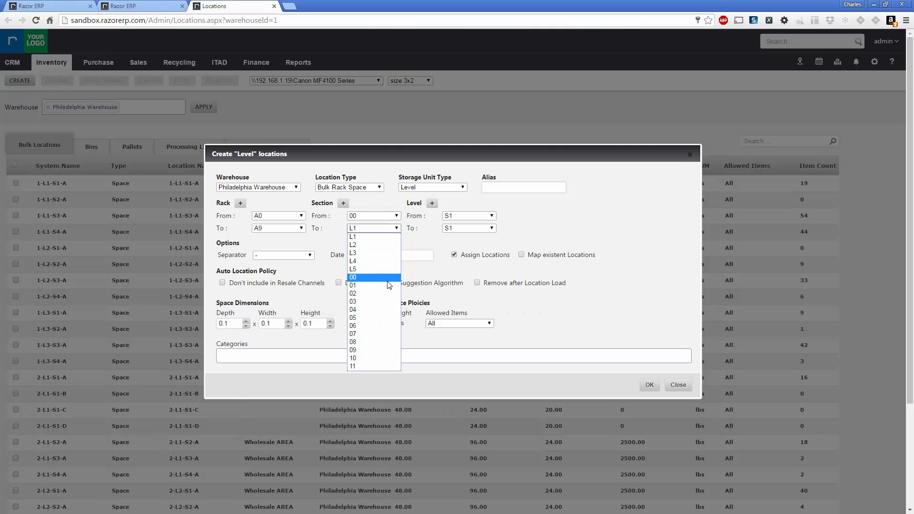
left_click(355, 368)
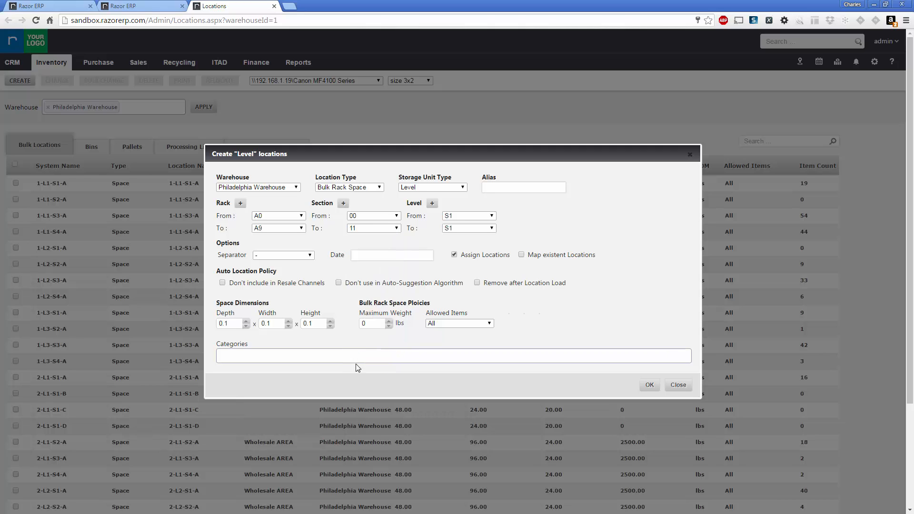
- Add a level range with a count of 4
left_click(432, 204)
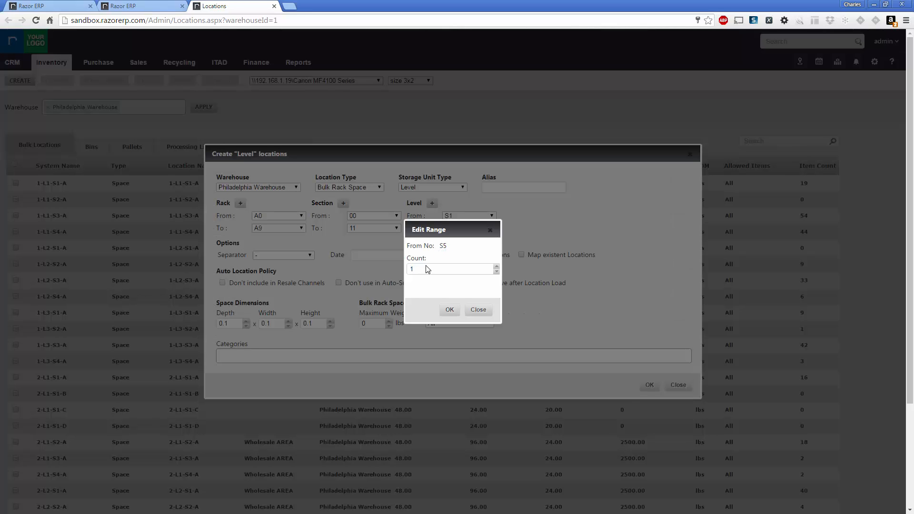
left_click_drag(428, 270, 408, 271)
type("4")
left_click(451, 311)
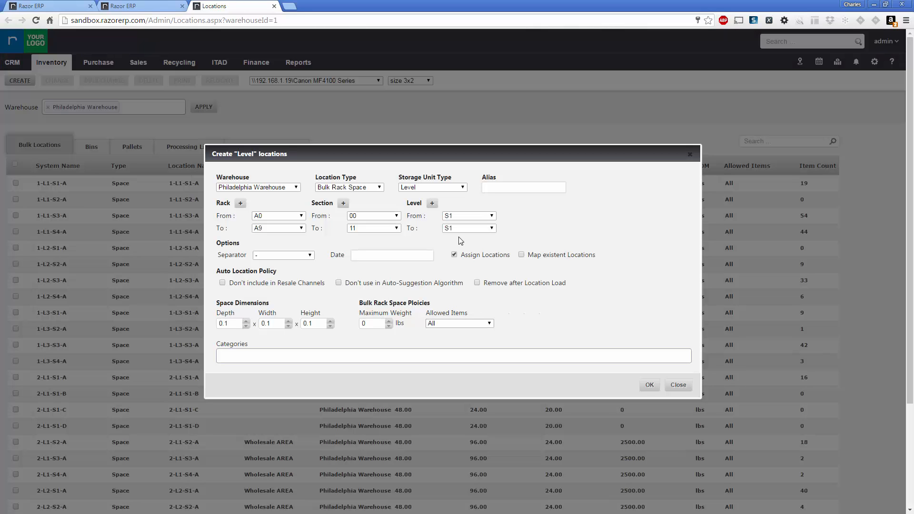
- Set Level From to 00 and Level To to 03
left_click(460, 217)
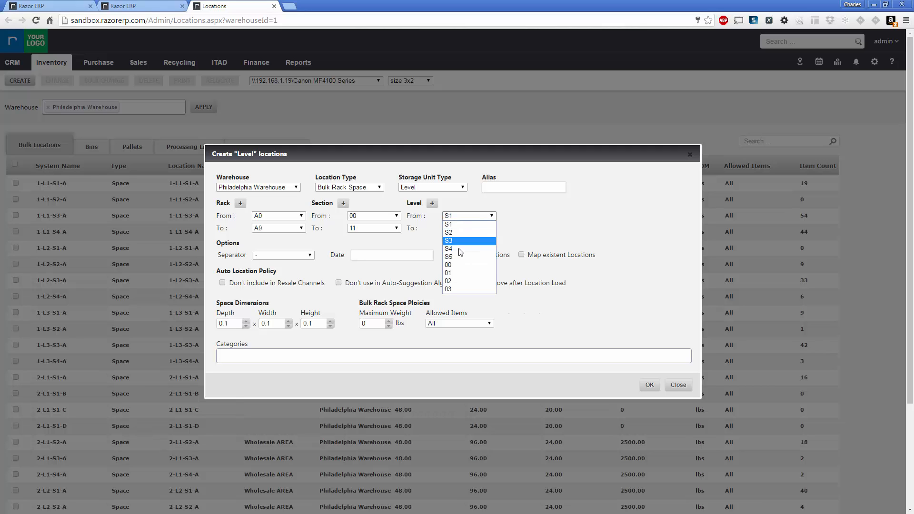
left_click(454, 264)
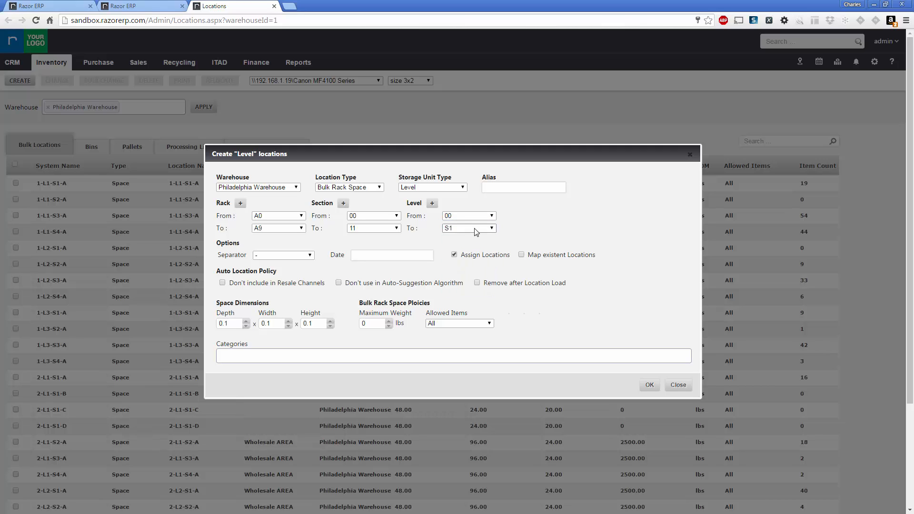
left_click(471, 229)
left_click(454, 301)
left_click(287, 257)
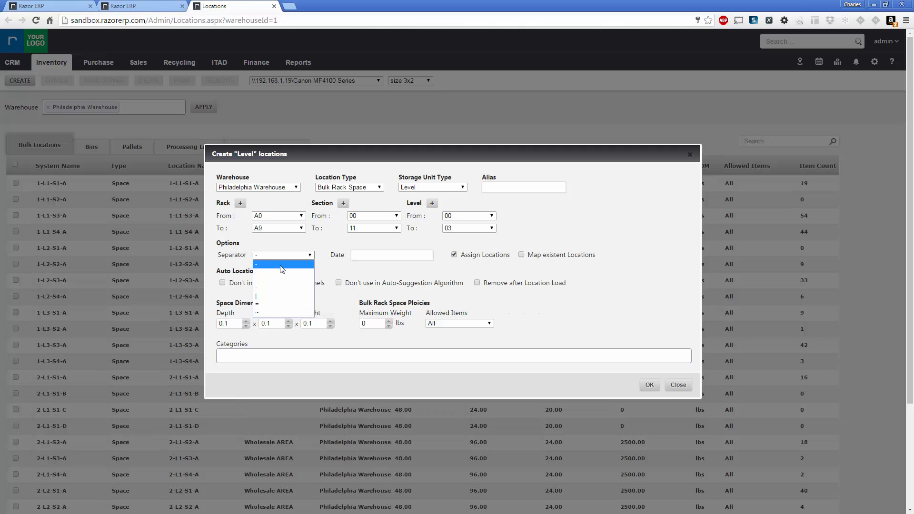
left_click(282, 265)
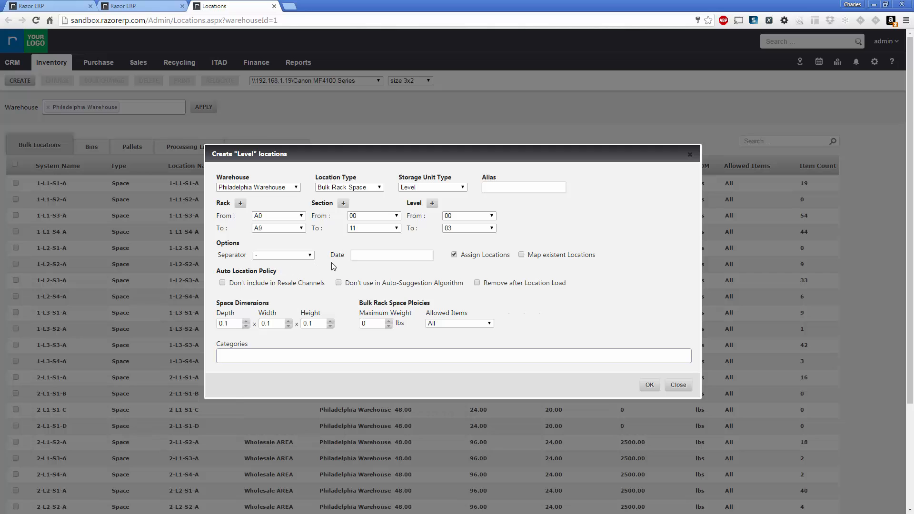
left_click(307, 256)
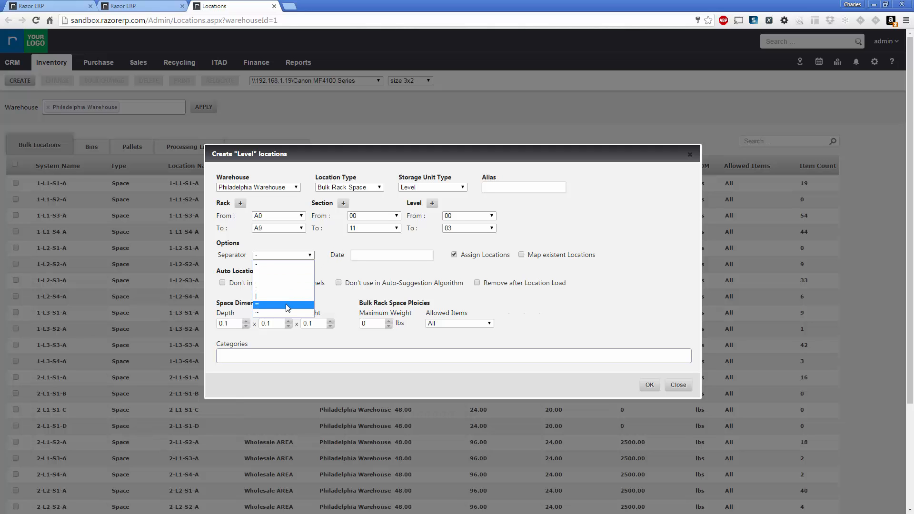
left_click(283, 266)
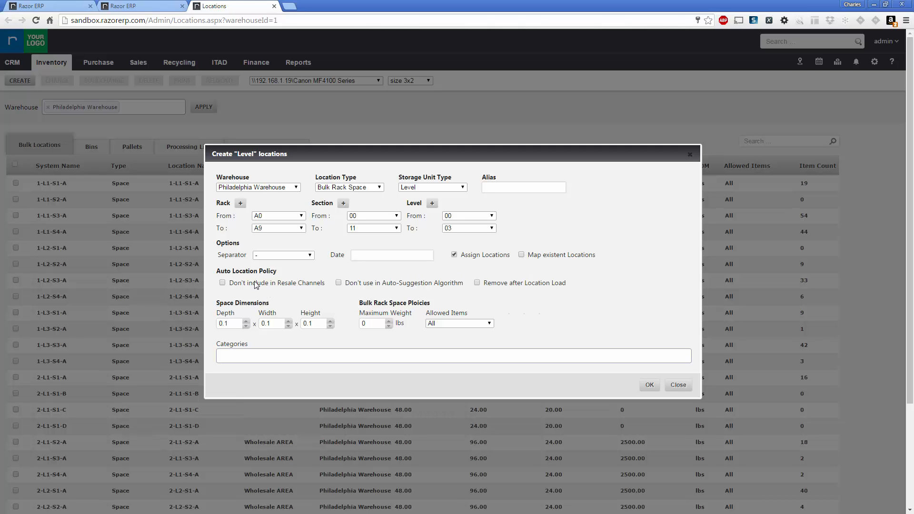
- Exclude the locations from resale channels, leaving auto-suggestion enabled
left_click(222, 283)
left_click(339, 283)
left_click(340, 284)
- Enter space dimensions 12 deep, 24 wide, 12 high, and set Maximum Weight to 0
left_click_drag(237, 322, 160, 323)
type("12")
key("Tab")
key("Tab")
type("12")
type("1000")
double_click(371, 323)
type("0")
- Keep Allowed Items as All and create the Level locations
left_click(470, 324)
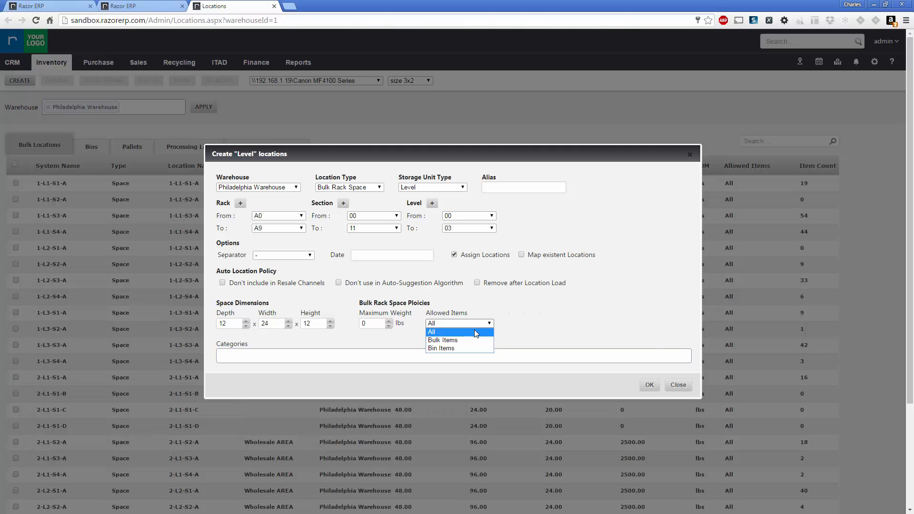
left_click(475, 330)
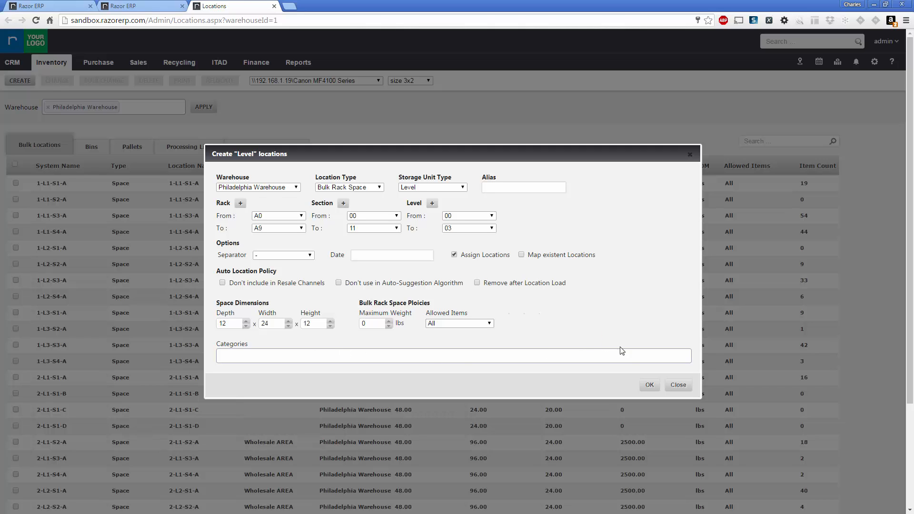
left_click(649, 386)
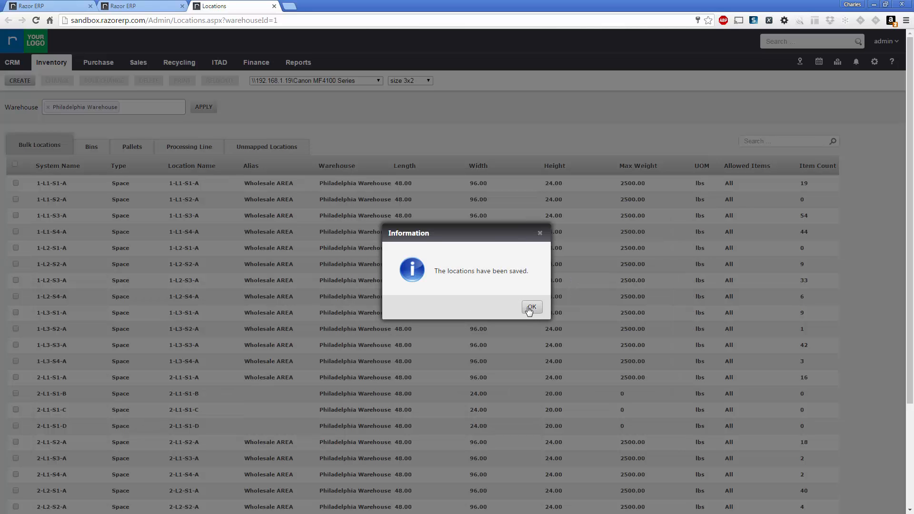
- Dismiss the saved confirmation and show 1000 locations per page
left_click(532, 307)
scroll(315, 266, "down", 1)
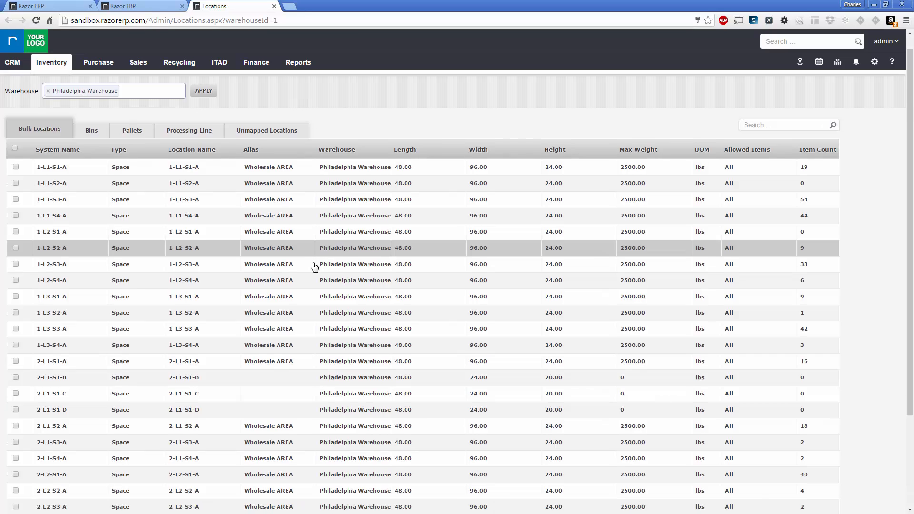
scroll(315, 267, "down", 3)
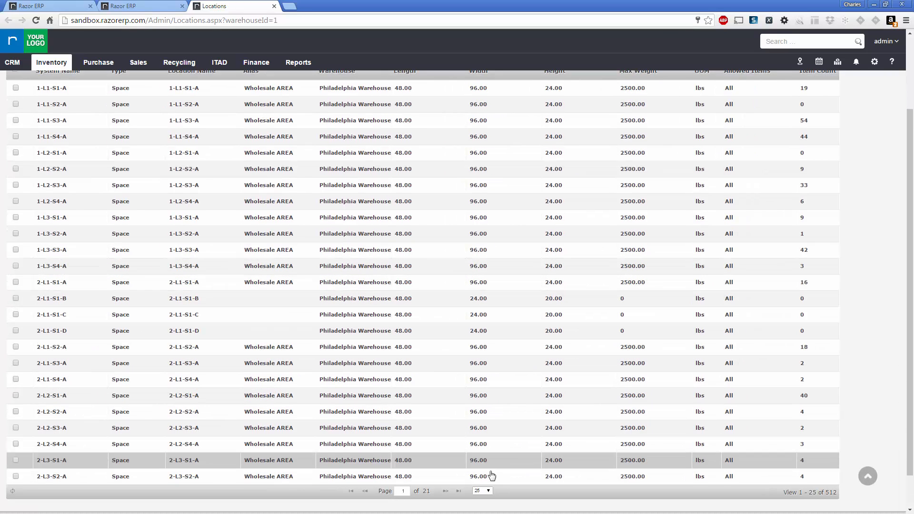
left_click(482, 491)
left_click(485, 482)
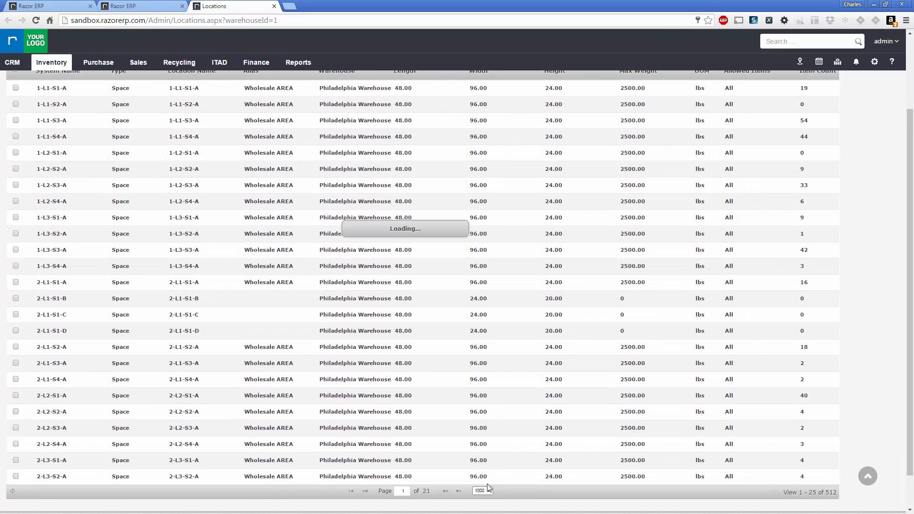
- Tick locations A0-08-01 and A0-08-02 in the bulk locations list
scroll(410, 399, "down", 1)
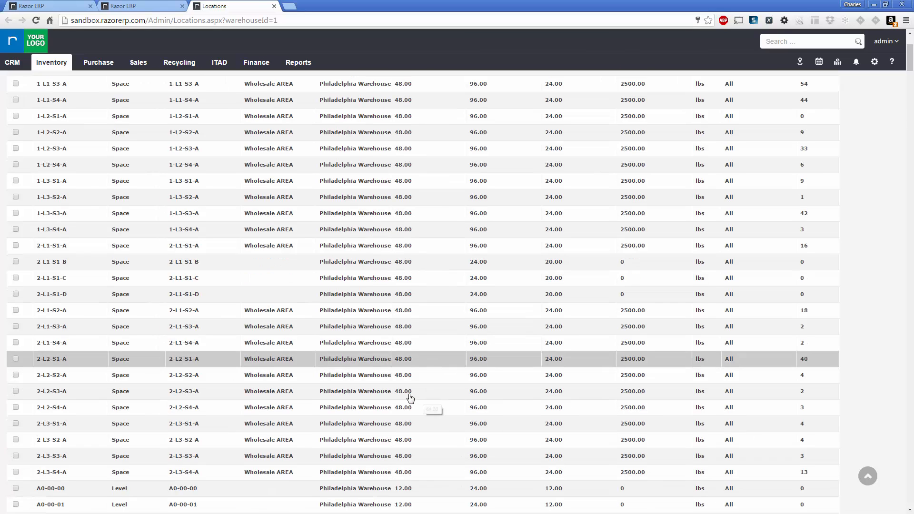
scroll(410, 399, "down", 15)
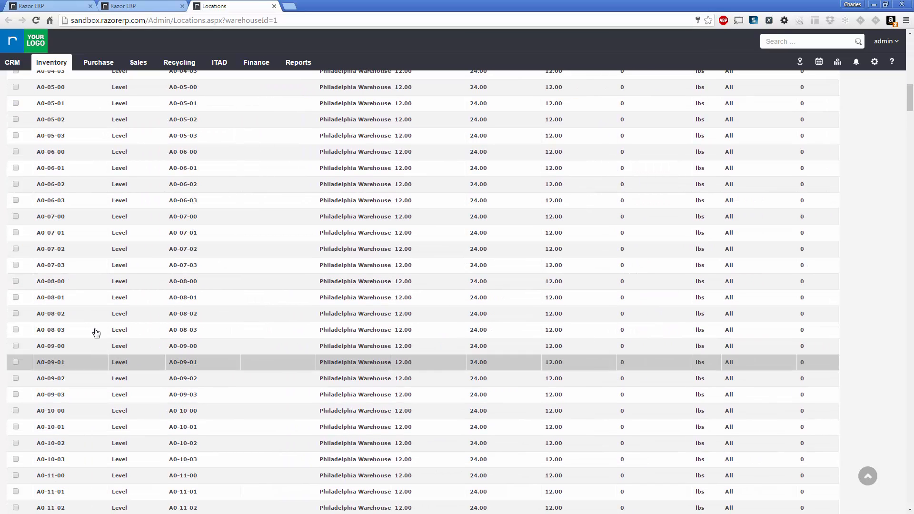
left_click(16, 297)
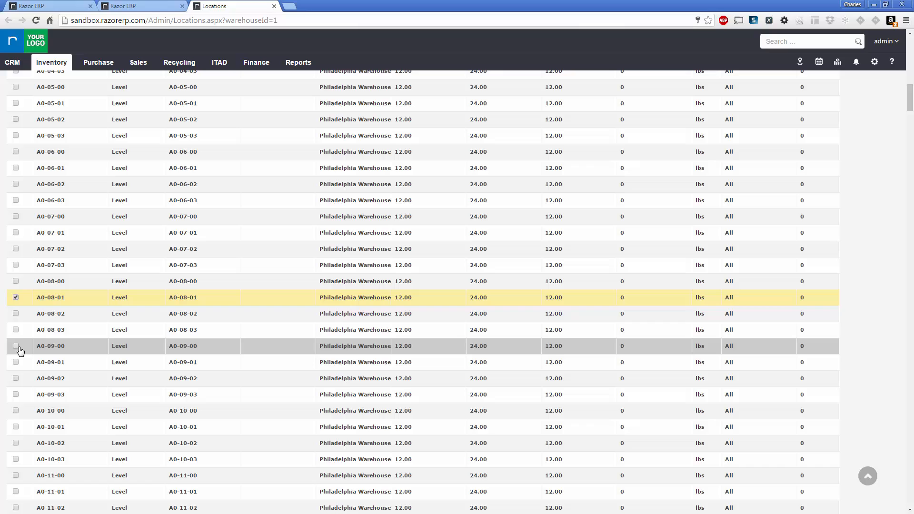
left_click(16, 313)
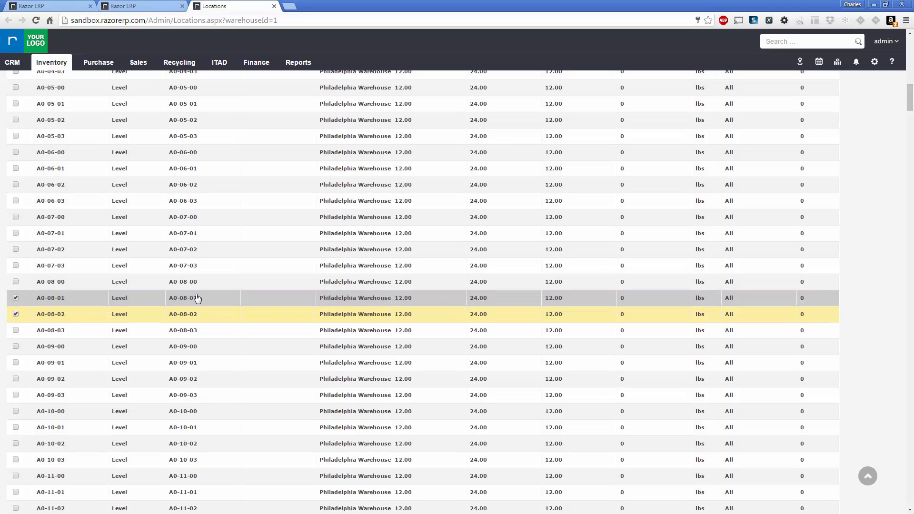
scroll(197, 298, "up", 15)
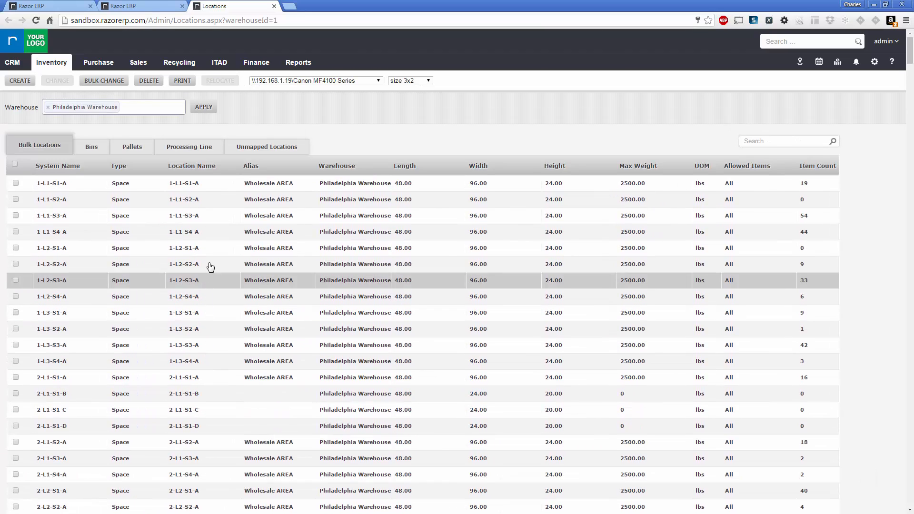